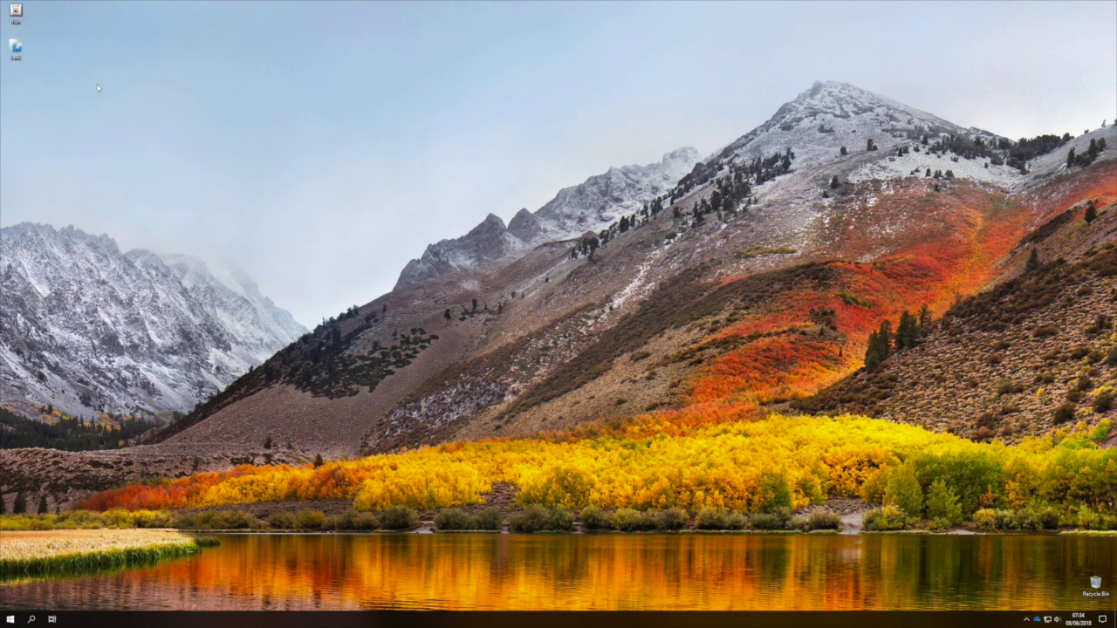
# - Launch DrawPlus X6 from the Start menu and open the tank drawing from the Desktop
pyautogui.click(10, 619)
pyautogui.scroll(-5, 158, 430)
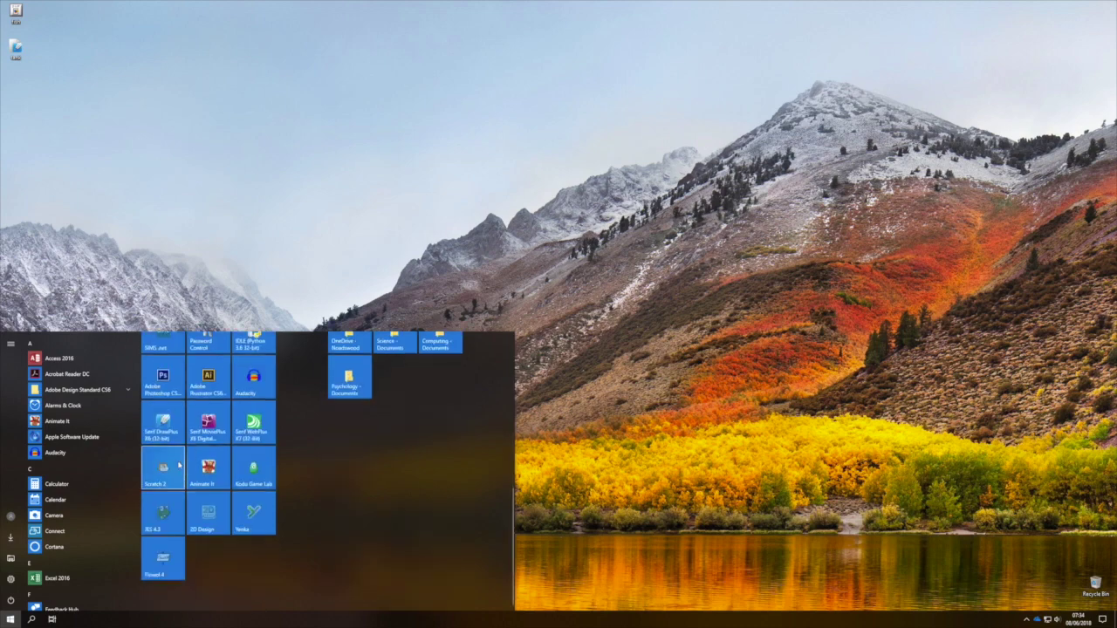
pyautogui.click(158, 429)
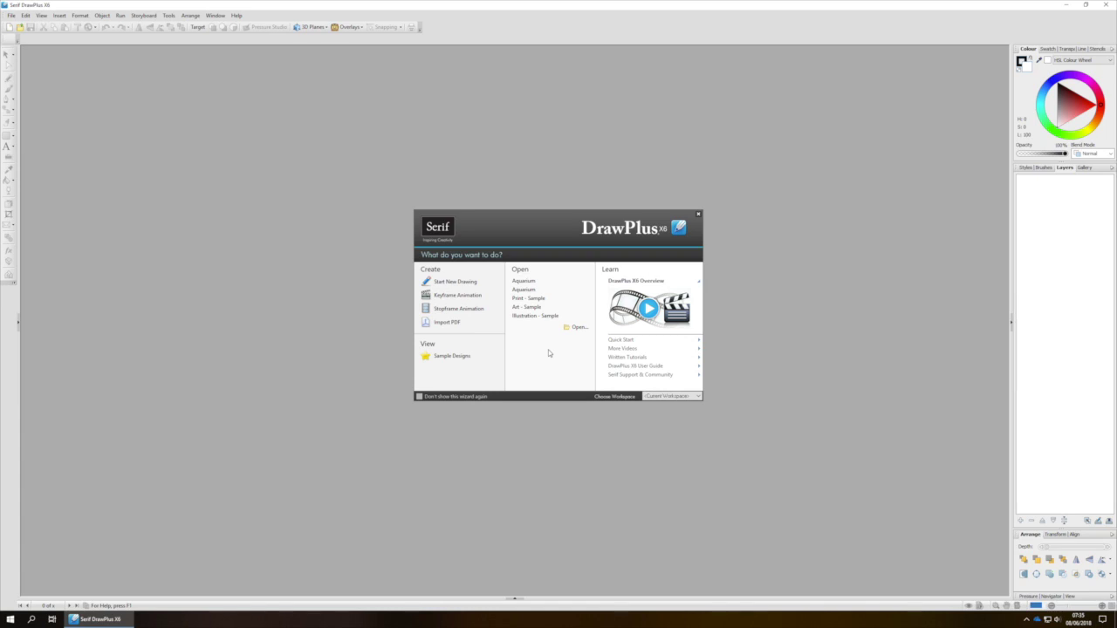
pyautogui.click(577, 327)
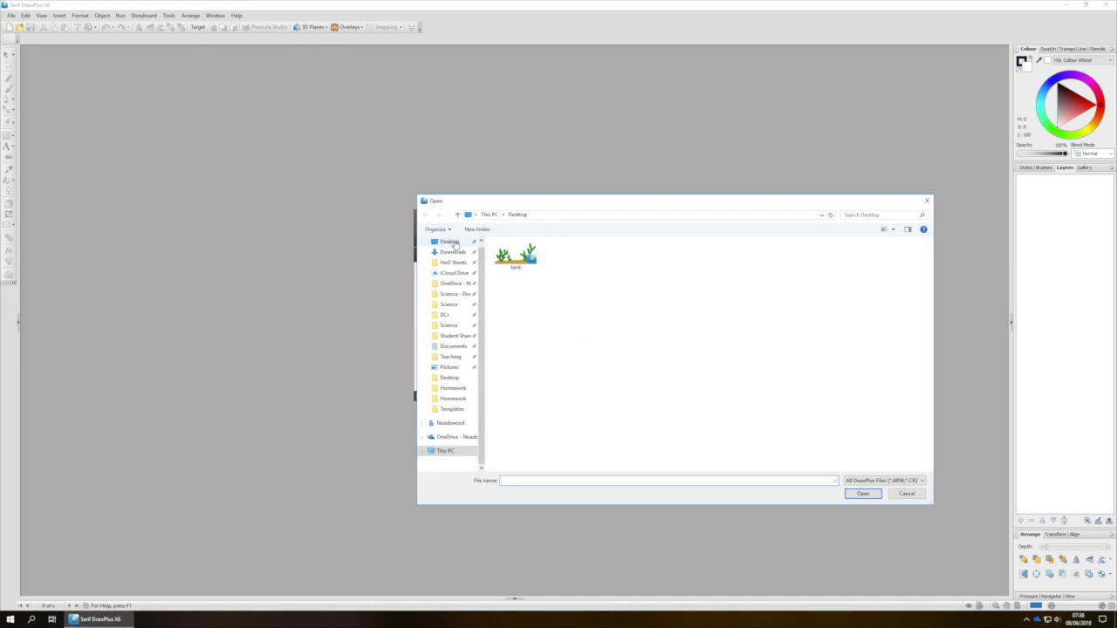
pyautogui.click(512, 257)
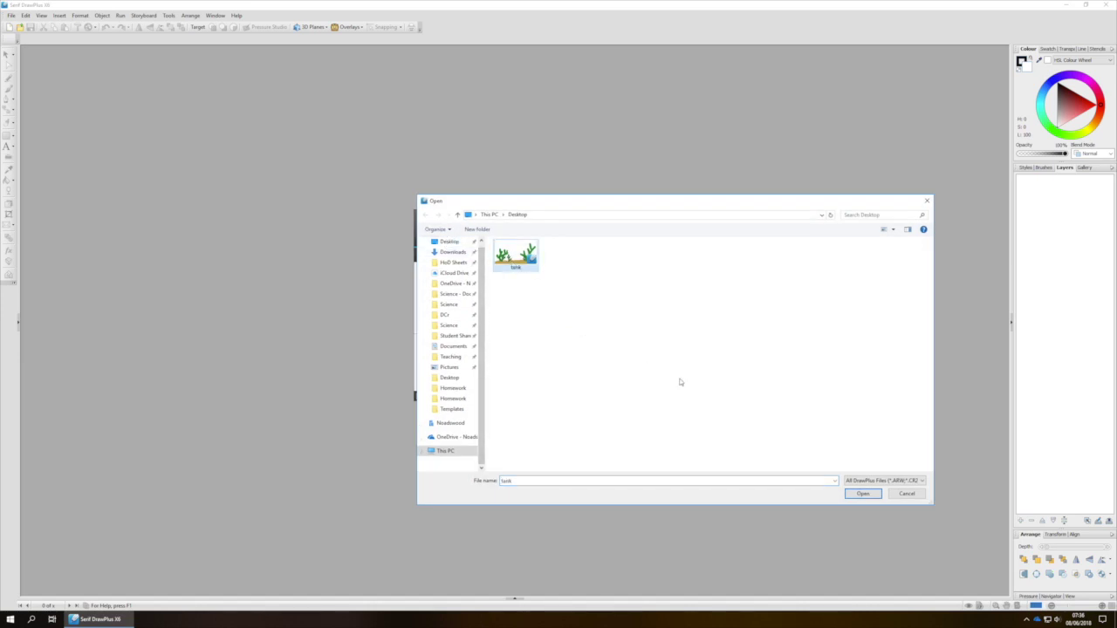
pyautogui.click(862, 494)
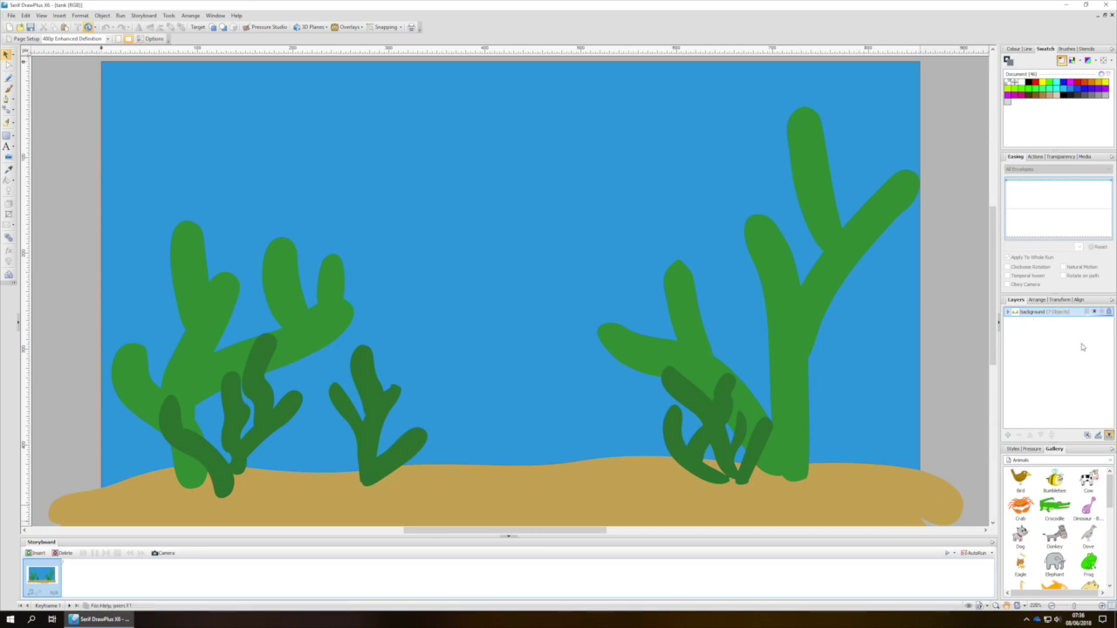
# - Add Layer 1 and place the fish movie clip just outside the tank's top-left corner
pyautogui.click(1007, 435)
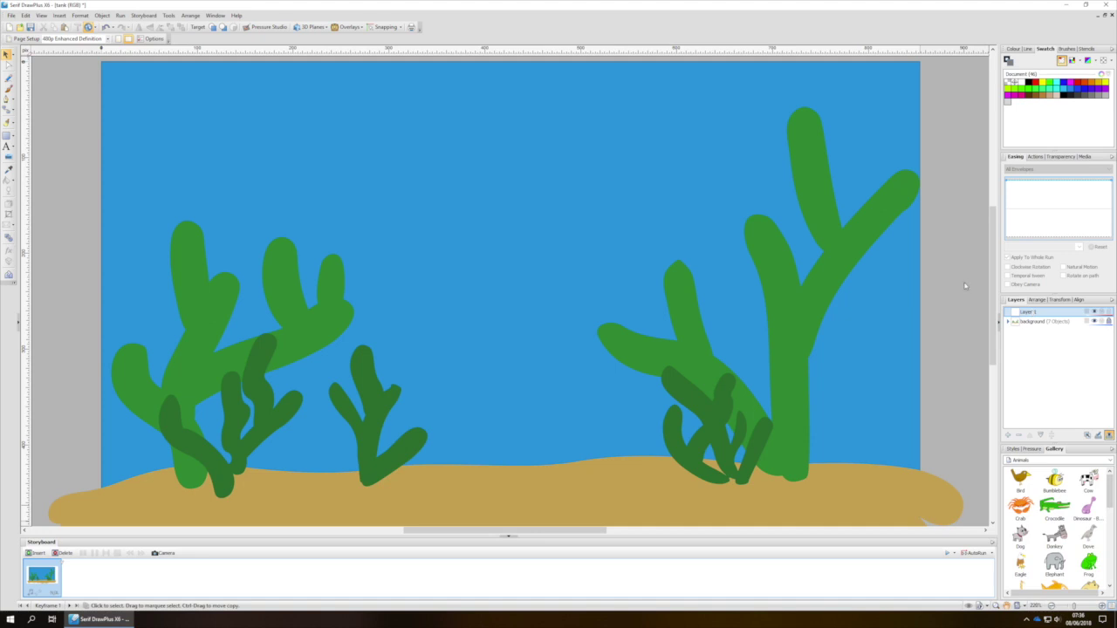
pyautogui.click(63, 16)
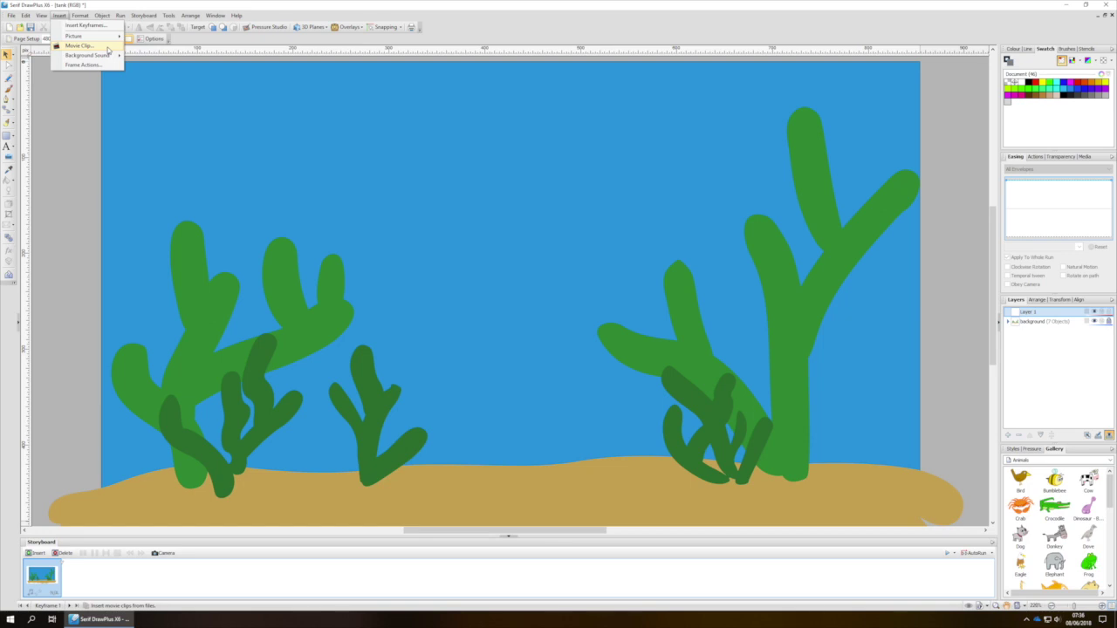
pyautogui.click(107, 46)
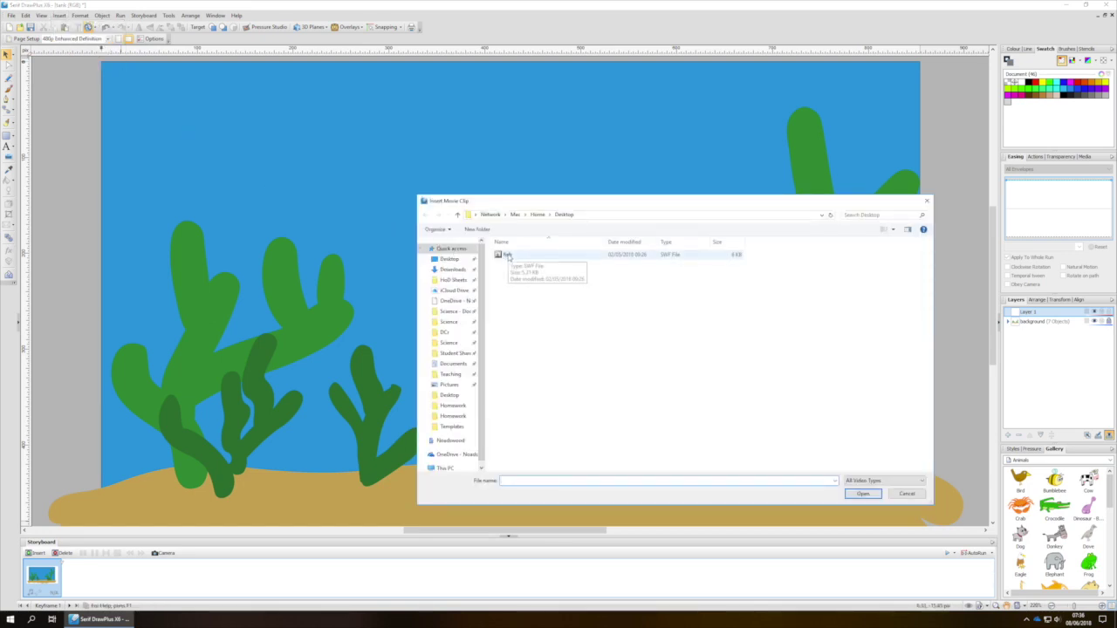
pyautogui.click(507, 255)
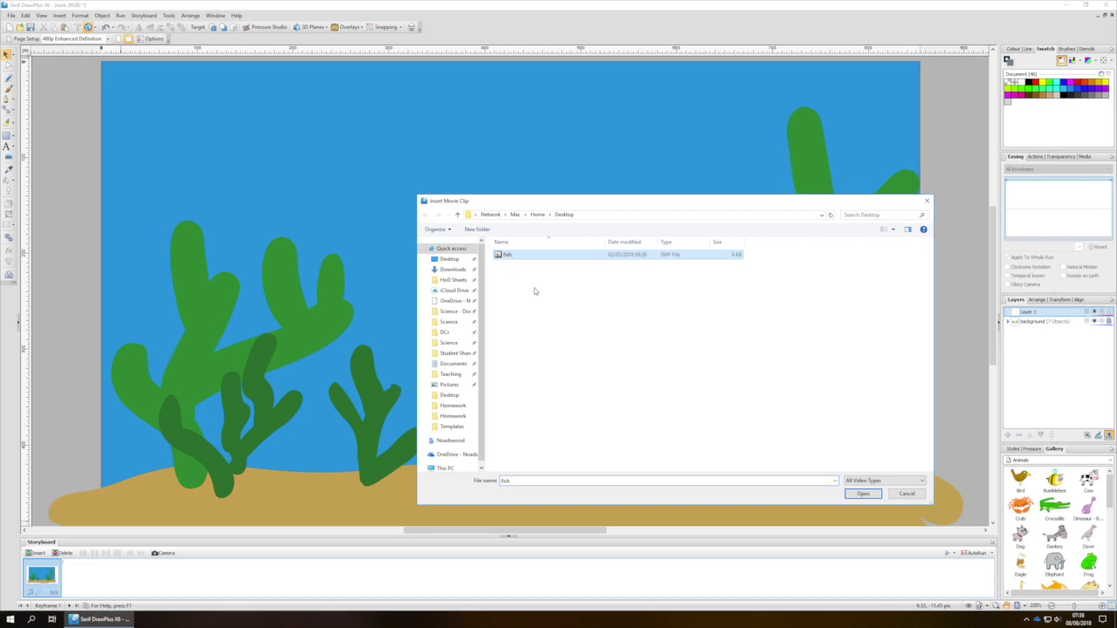
pyautogui.click(862, 493)
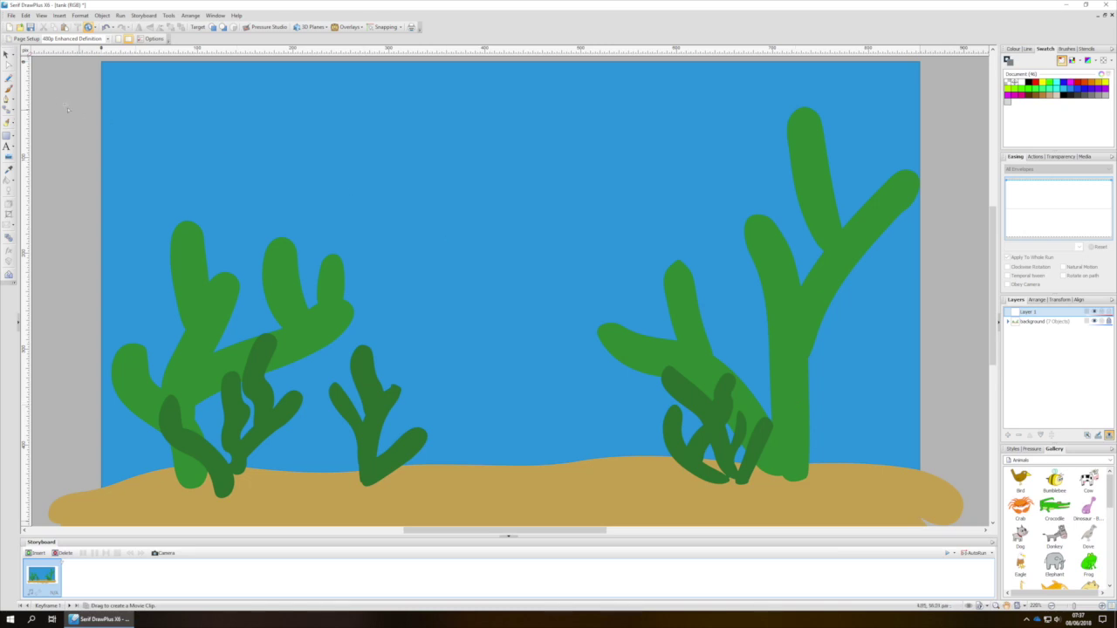
pyautogui.moveTo(42, 85); pyautogui.dragTo(91, 141)
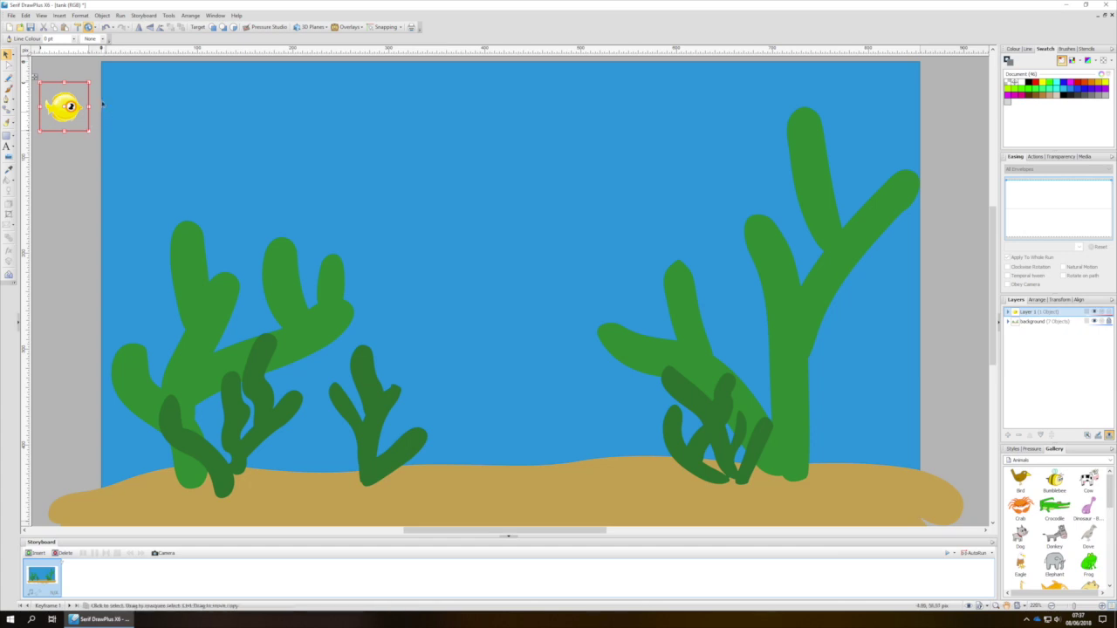
# - Save the animation as 'Aquarium' and insert keyframes after the first, making 10 in total
pyautogui.click(12, 16)
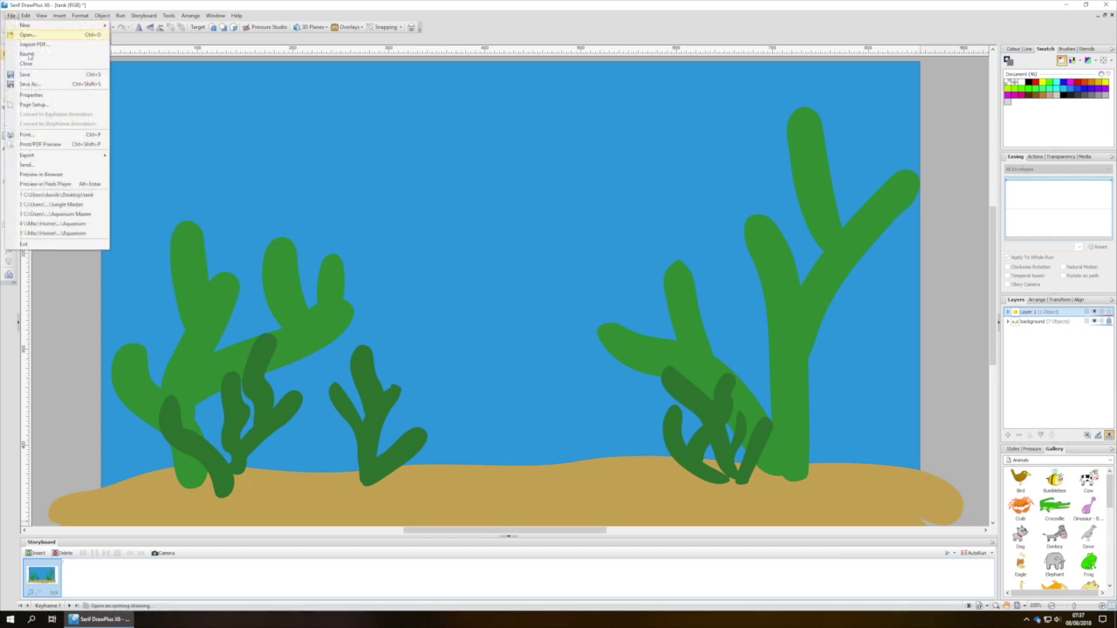
pyautogui.click(53, 75)
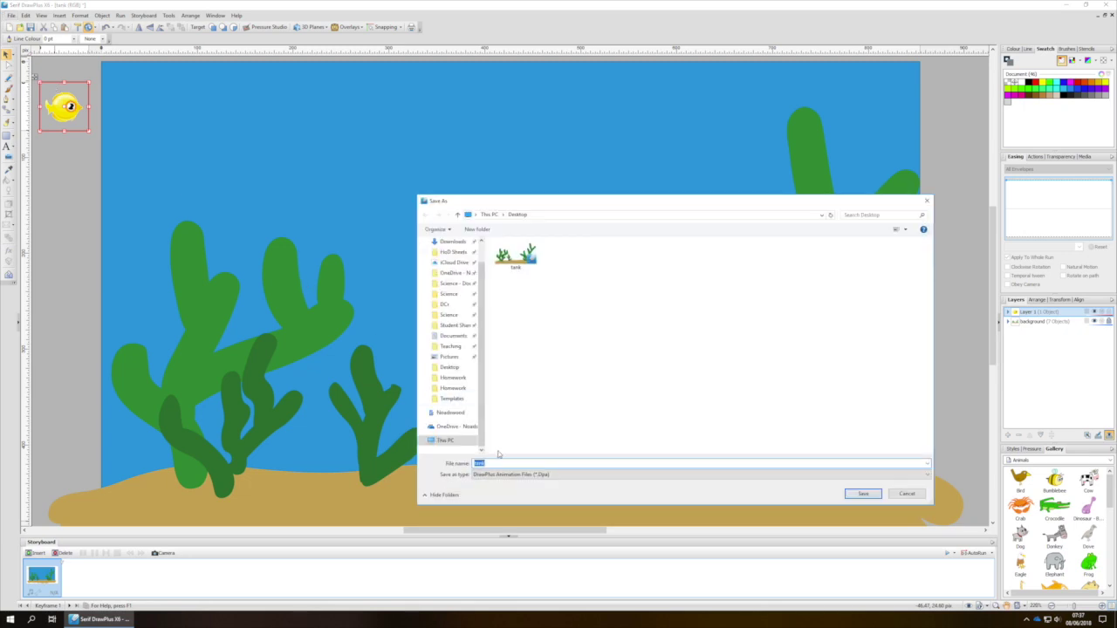
pyautogui.write('Aquarium')
pyautogui.click(855, 499)
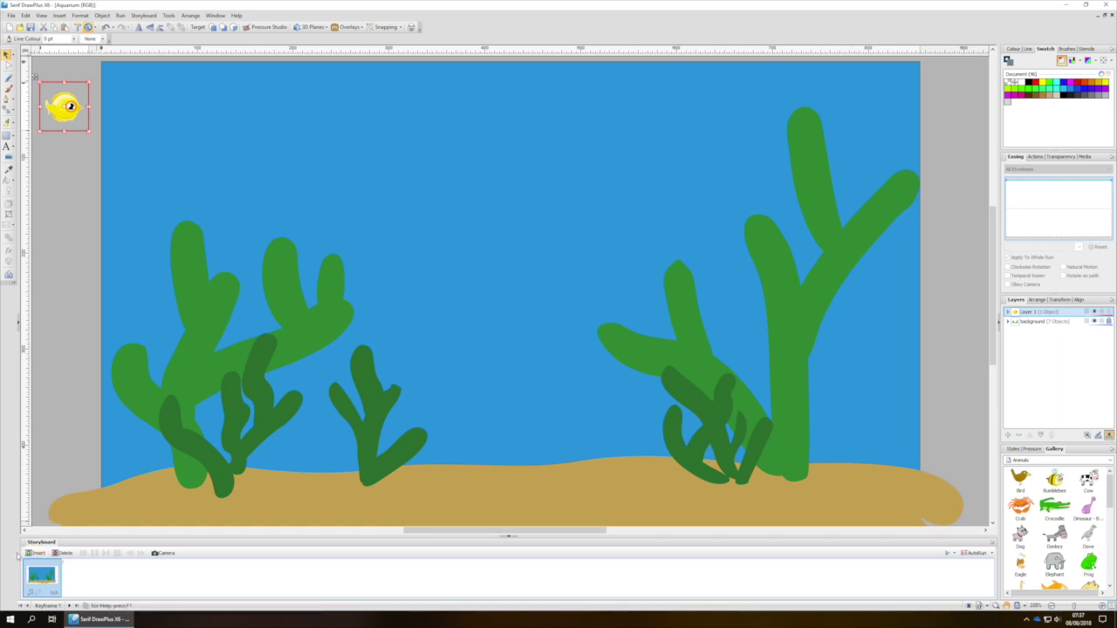
pyautogui.click(35, 553)
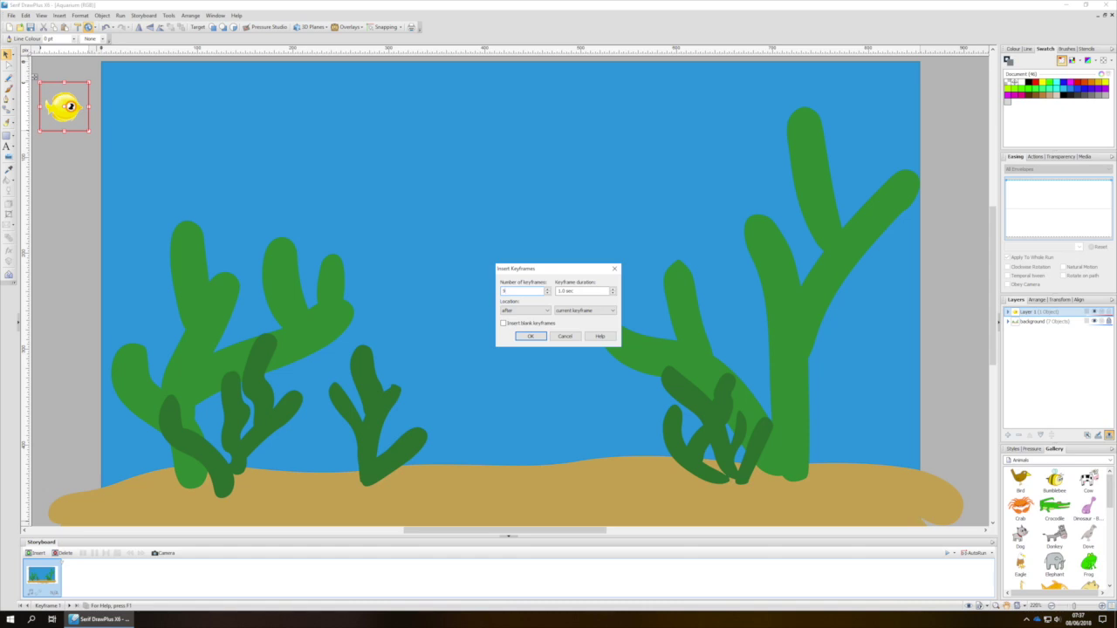
pyautogui.click(534, 337)
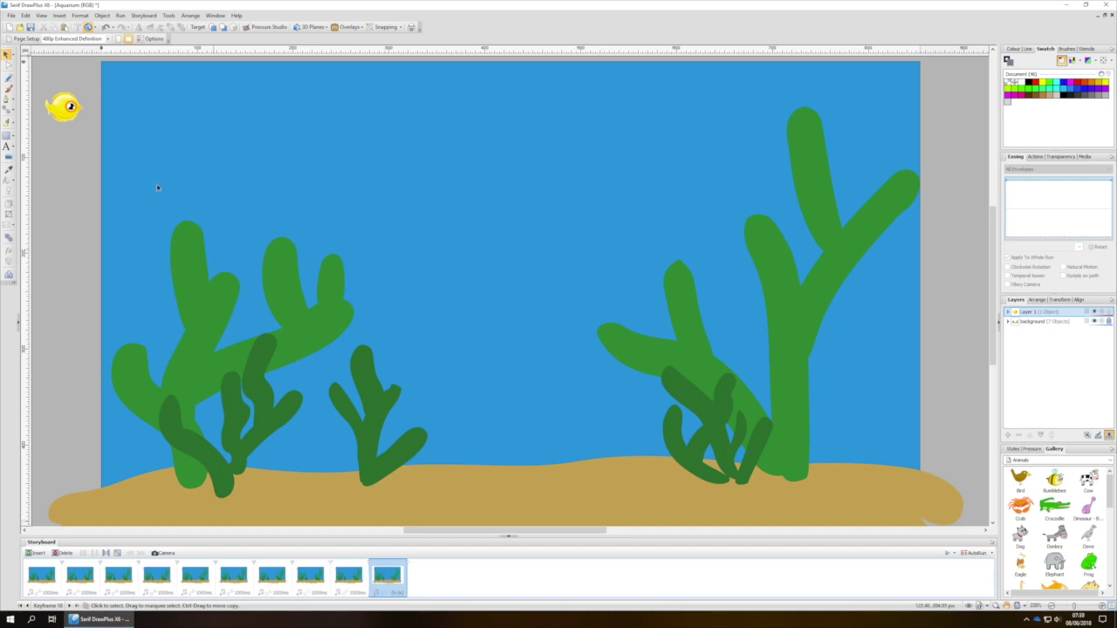
# - In the last keyframe, move the fish just beyond the tank's top-right corner
pyautogui.moveTo(72, 109); pyautogui.dragTo(958, 116)
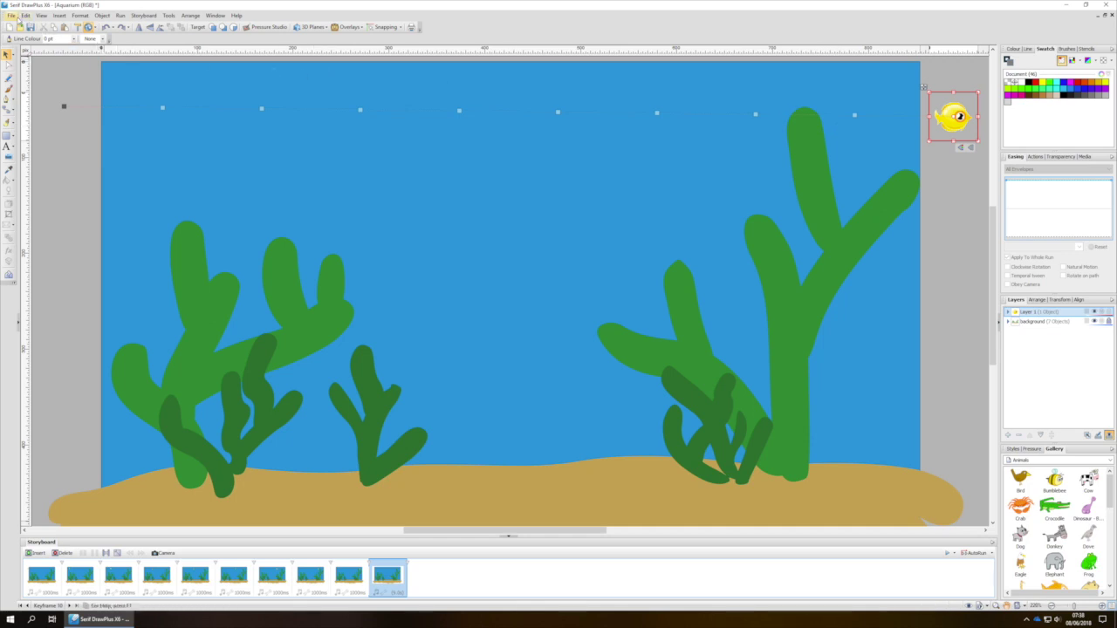
pyautogui.click(18, 17)
# - Save, then drag the fish down to mid-tank at keyframe 5
pyautogui.click(61, 77)
pyautogui.click(189, 578)
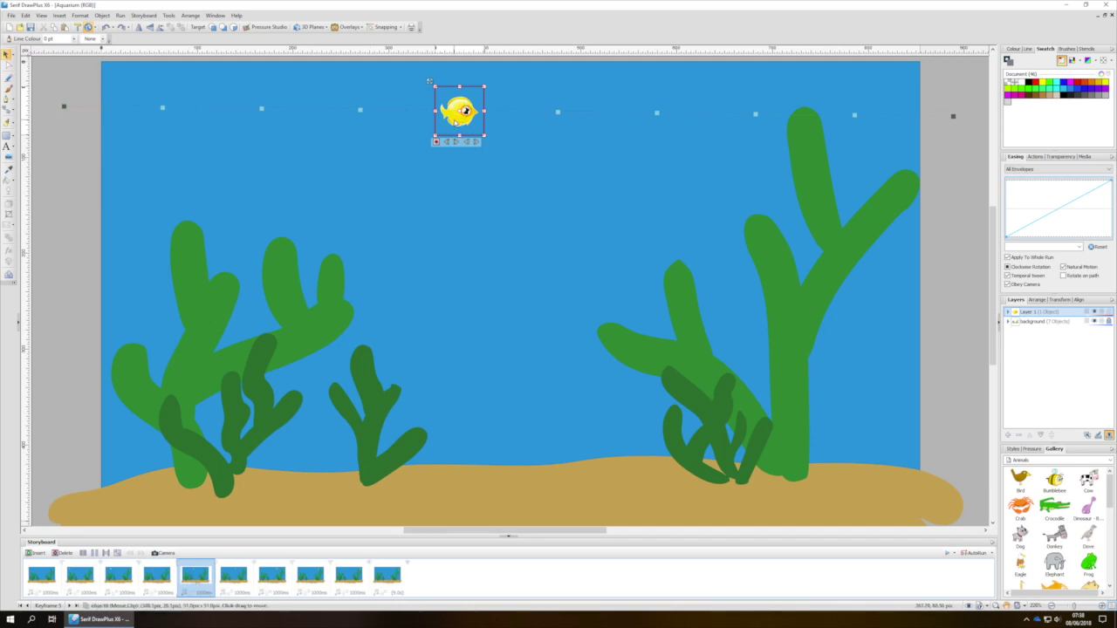
pyautogui.moveTo(454, 121); pyautogui.dragTo(499, 286)
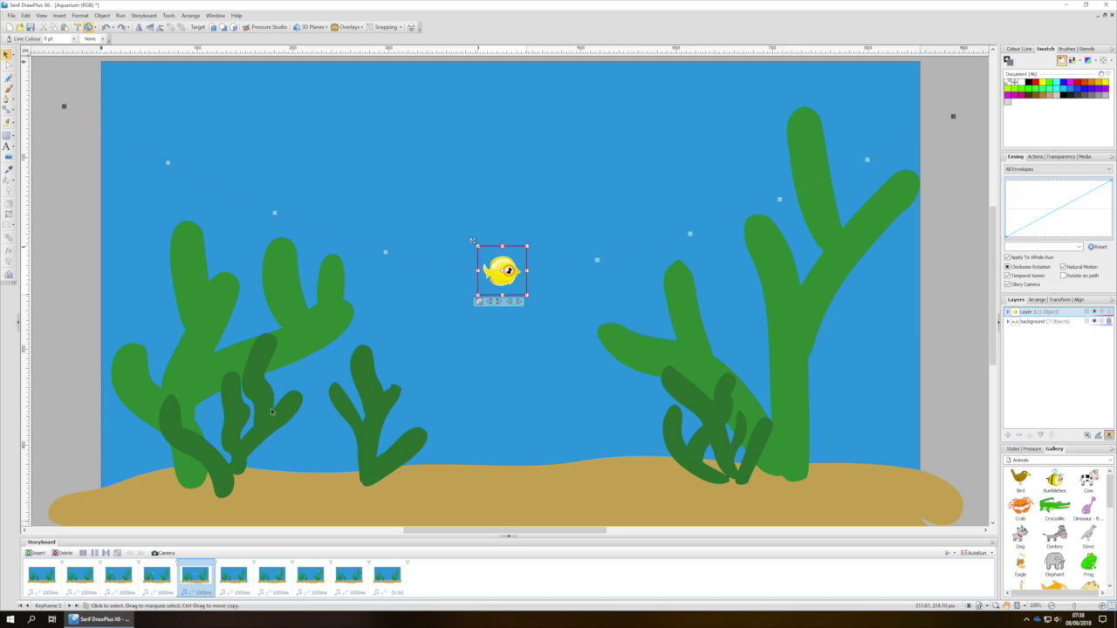
# - Review the fish's position at keyframes 1, 5 and 10, ending on keyframe 10
pyautogui.click(59, 580)
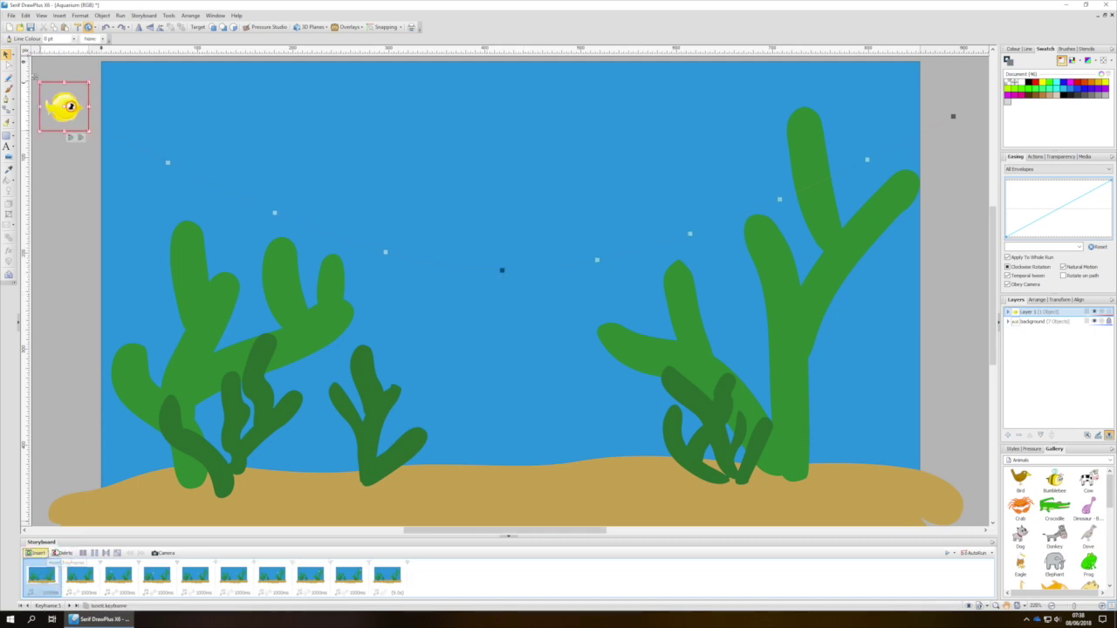
pyautogui.click(198, 579)
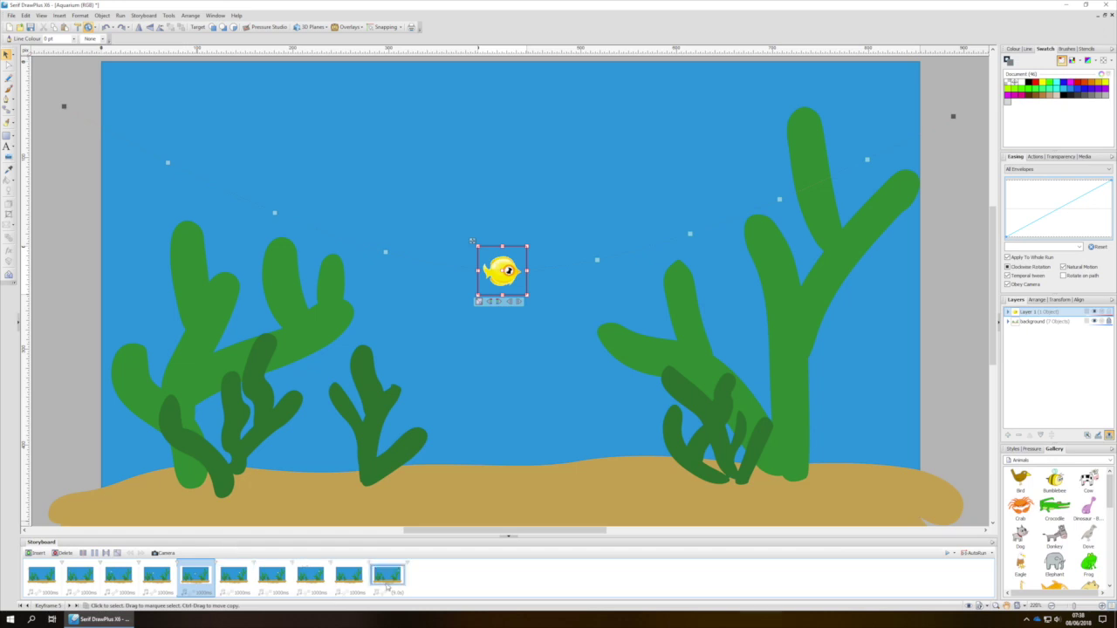
pyautogui.click(387, 579)
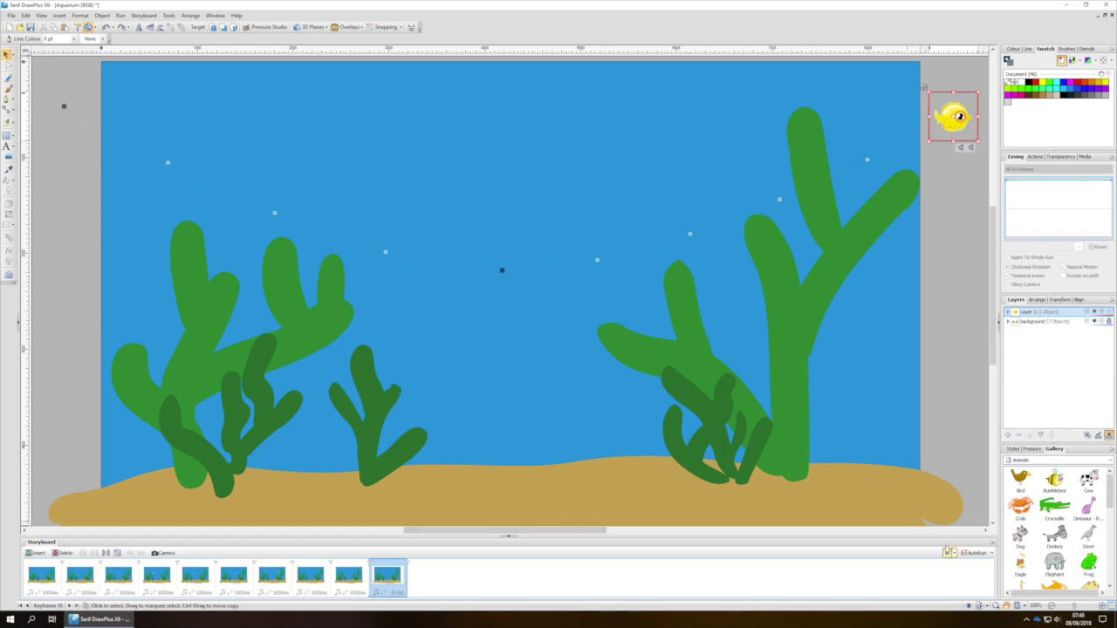
pyautogui.click(949, 555)
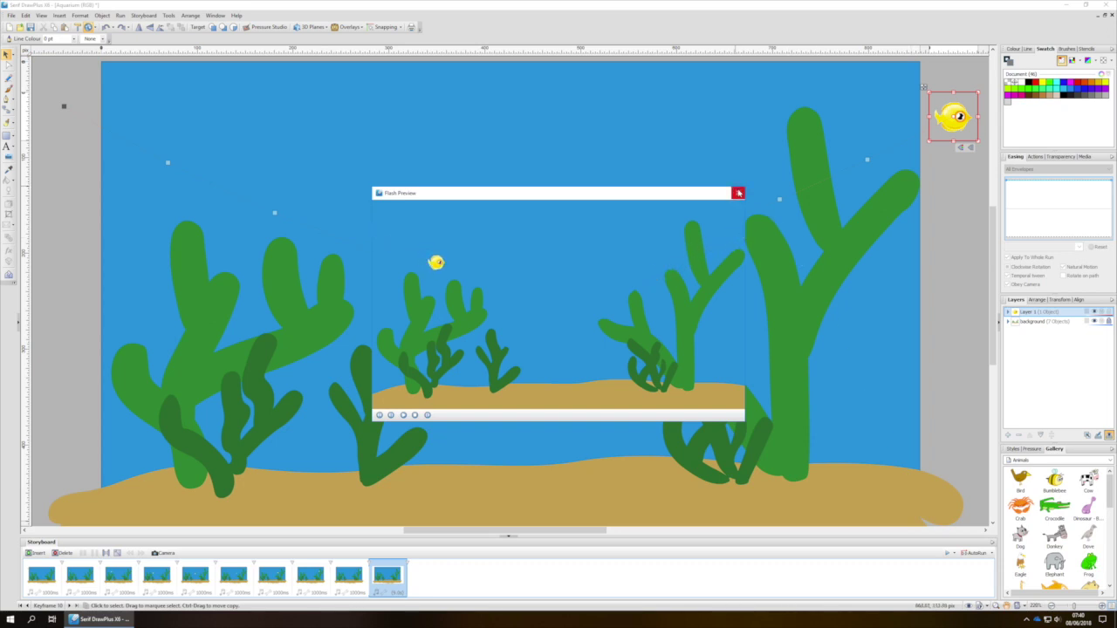
pyautogui.click(738, 192)
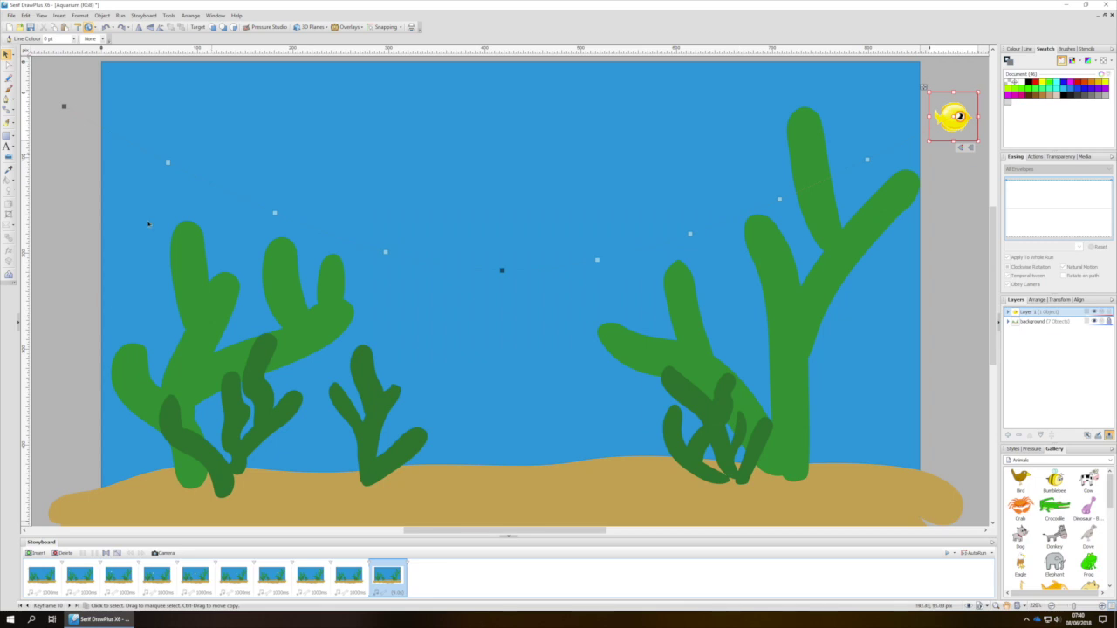
pyautogui.click(42, 576)
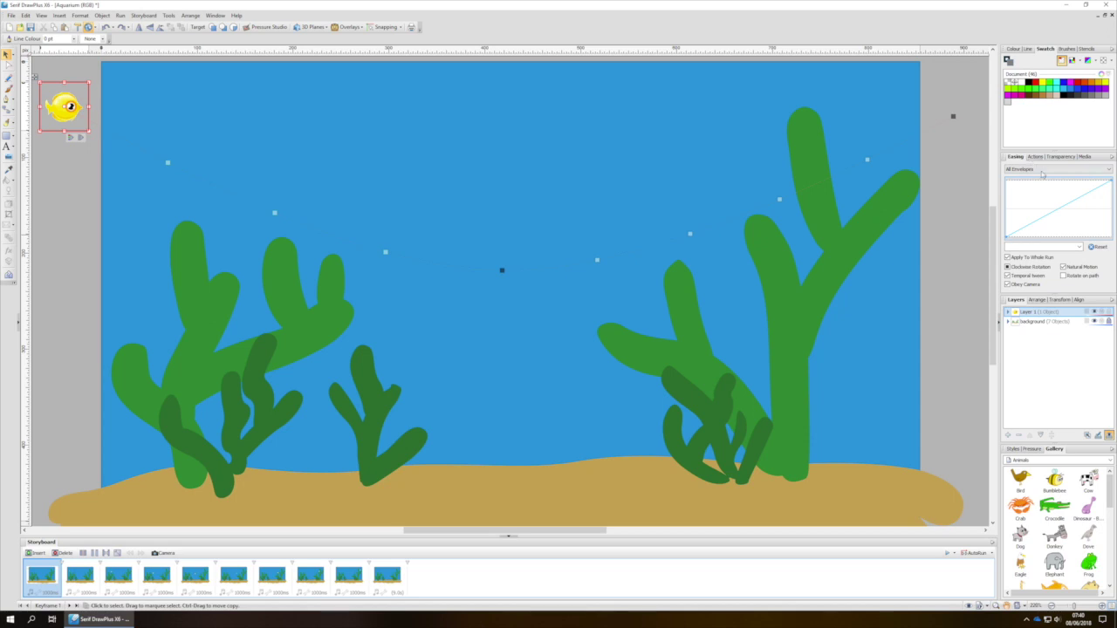
# - Bend the fish's Position Envelope into an ease-out curve and play a Flash preview
pyautogui.click(1040, 170)
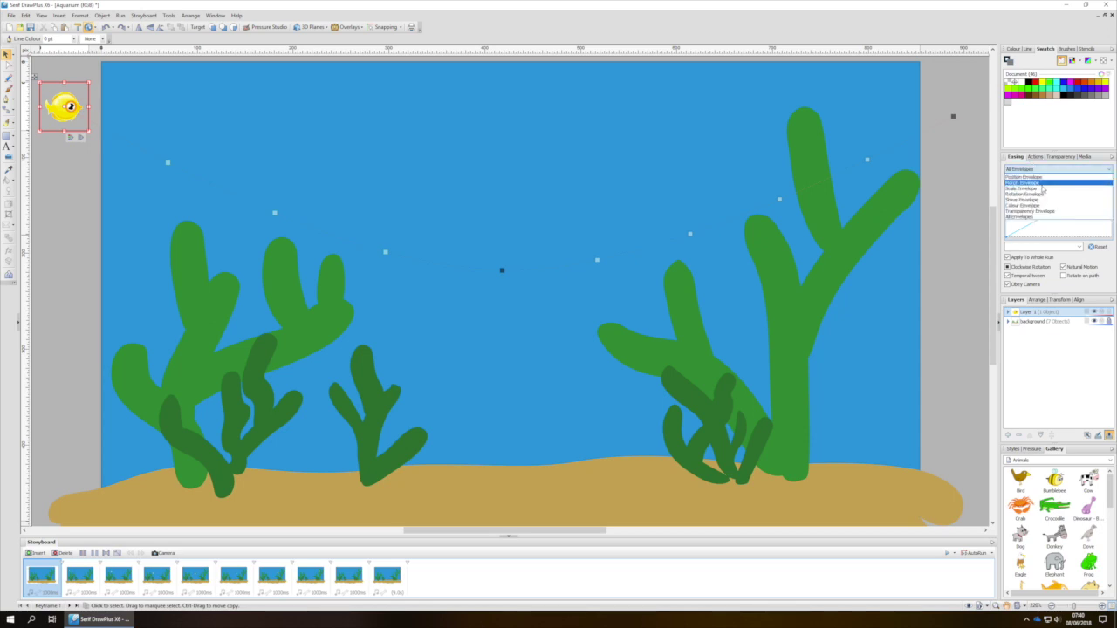
pyautogui.click(1052, 178)
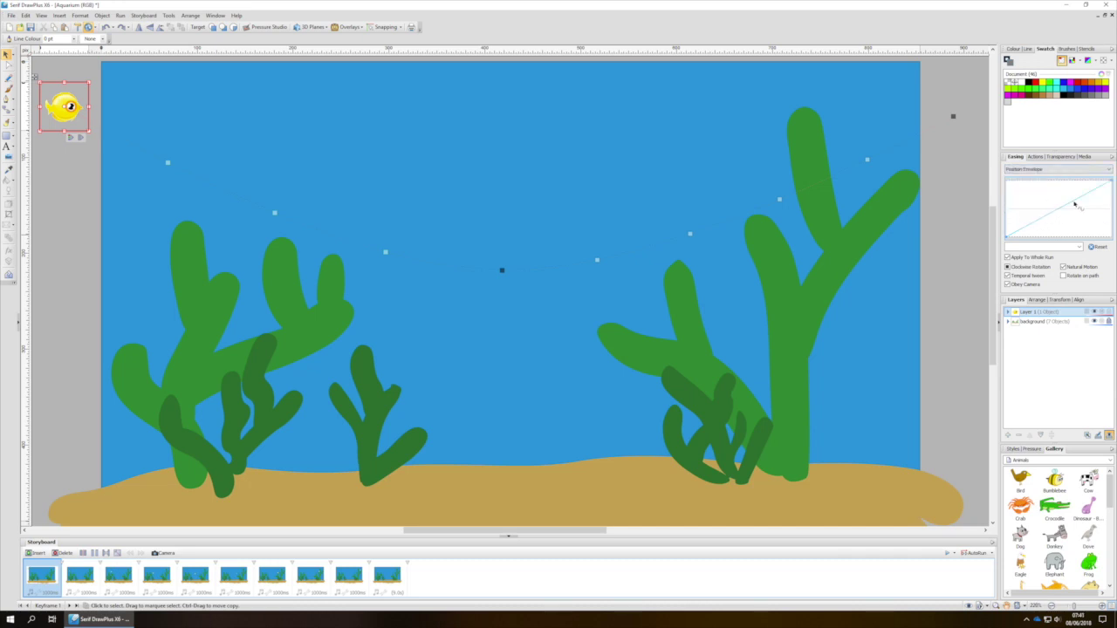
pyautogui.moveTo(1074, 204); pyautogui.dragTo(1036, 189)
pyautogui.click(948, 552)
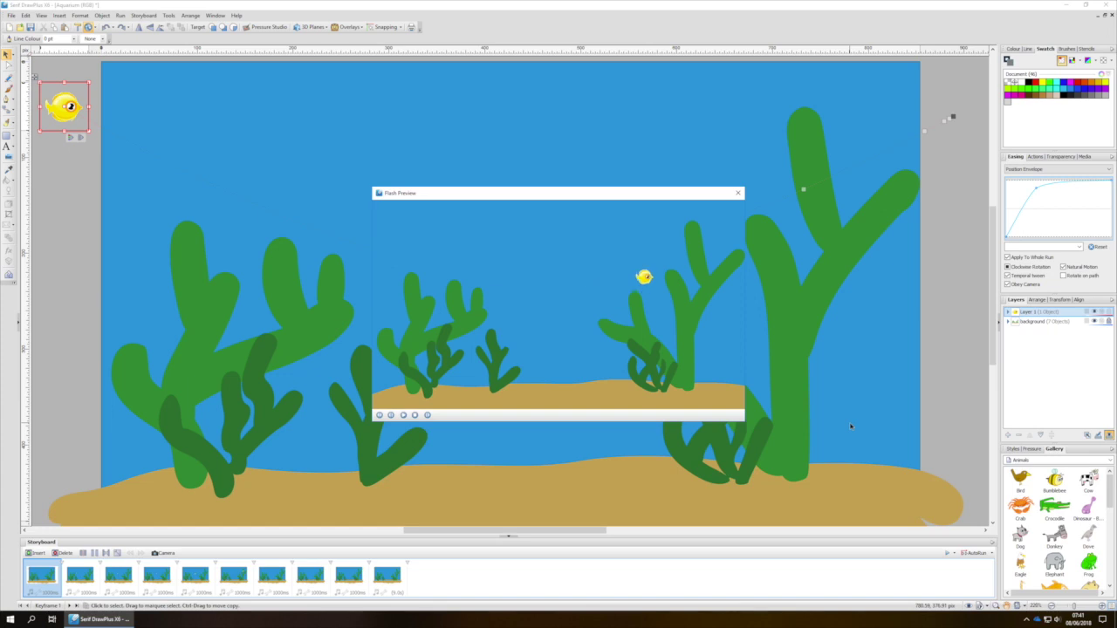
pyautogui.click(737, 192)
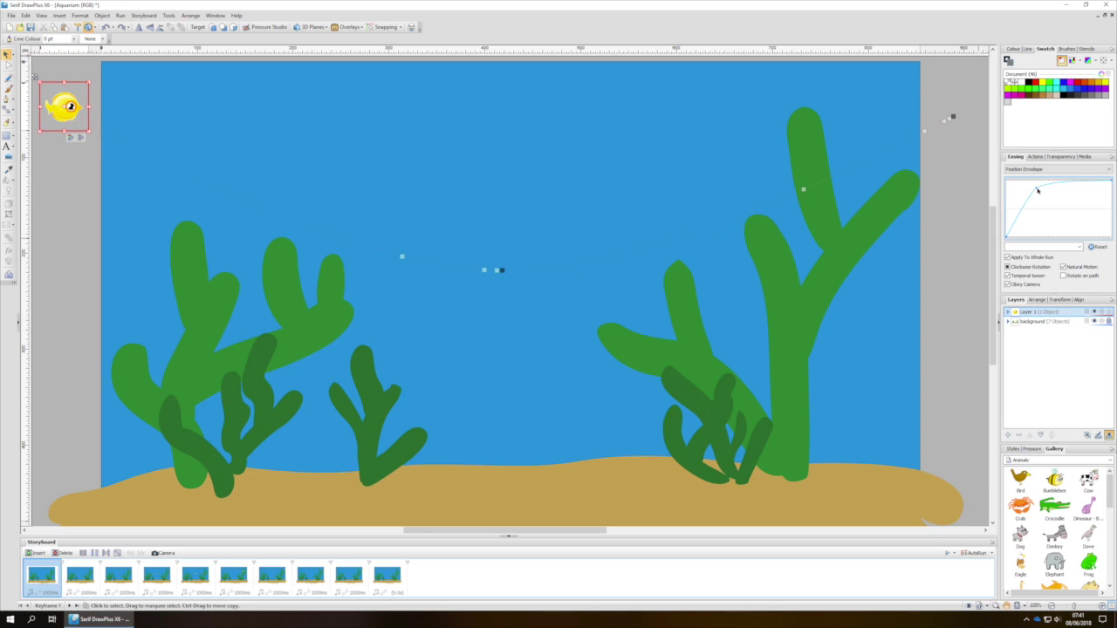
# - Lower the Position Envelope control point for a gentler rise and preview in Flash again
pyautogui.moveTo(1036, 189); pyautogui.dragTo(1036, 204)
pyautogui.click(950, 553)
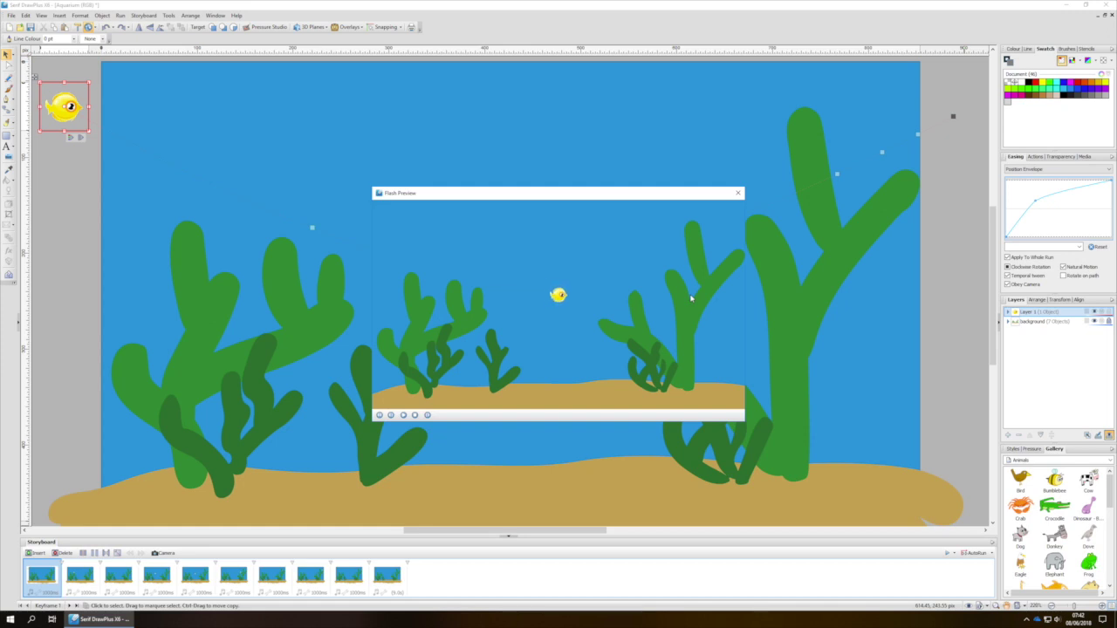
pyautogui.click(735, 194)
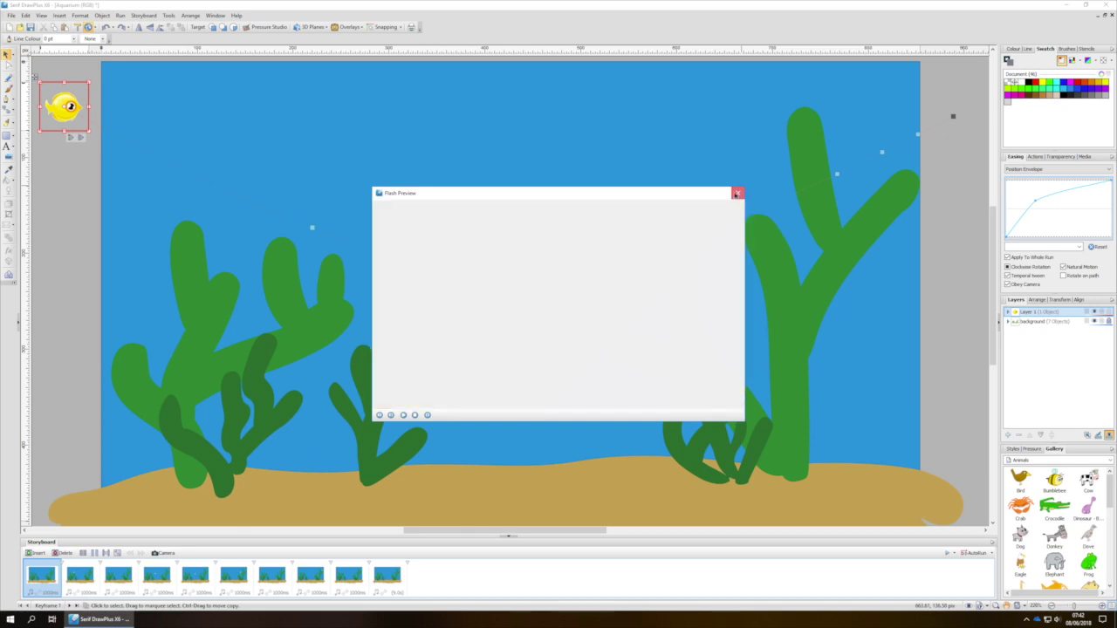
# - Save the Aquarium document and switch on storyboard AutoRun
pyautogui.click(12, 16)
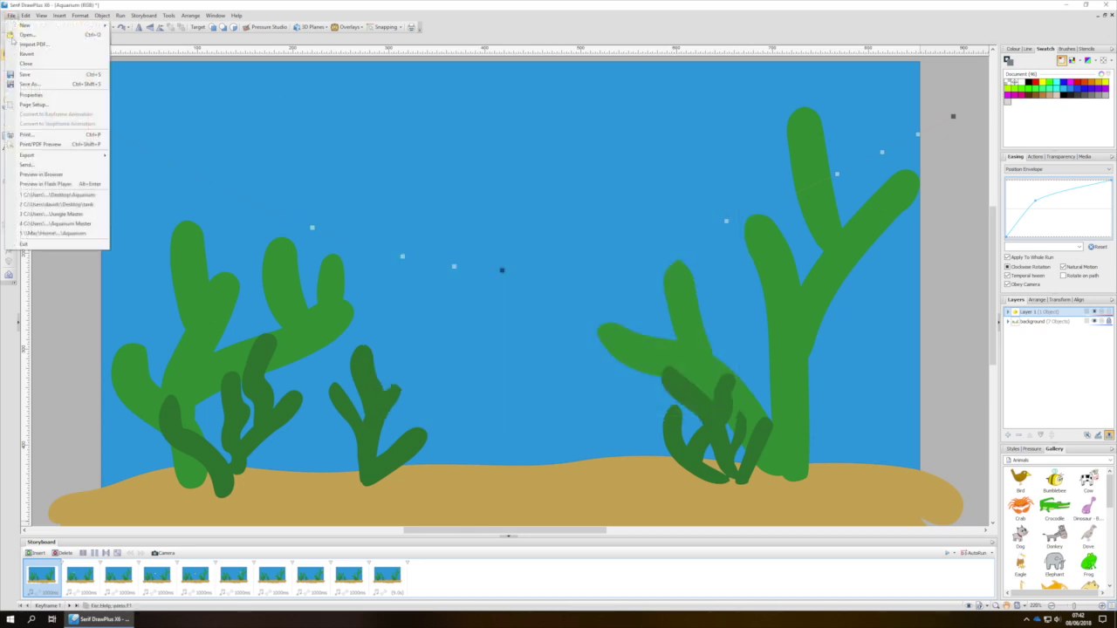
pyautogui.click(40, 74)
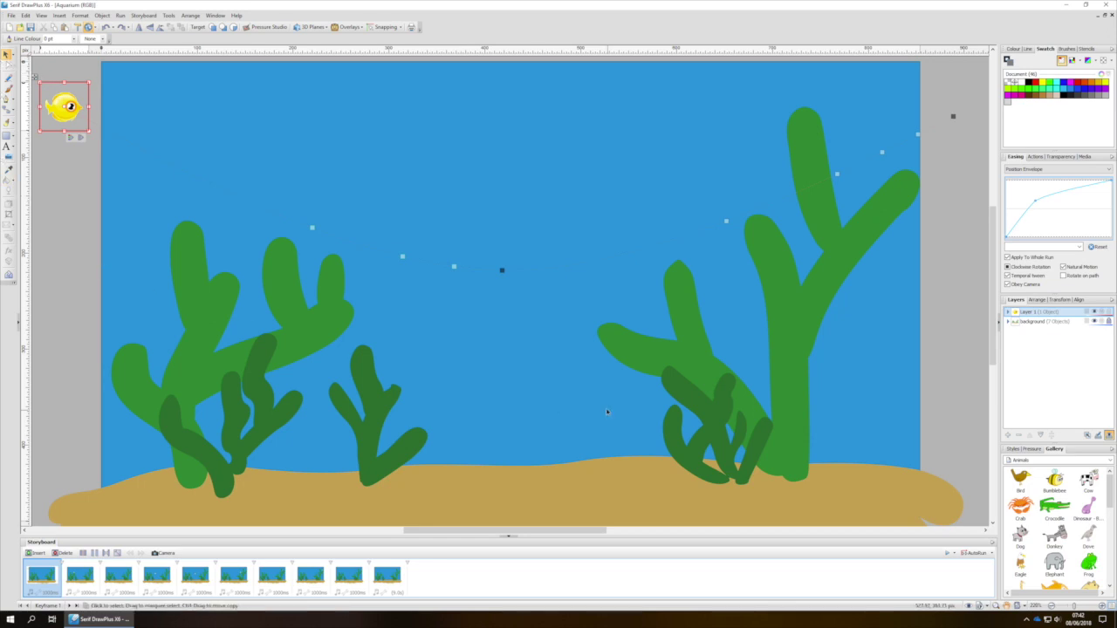
pyautogui.click(973, 552)
# - Insert a second fish movie clip and place it just outside the tank's right edge
pyautogui.click(58, 15)
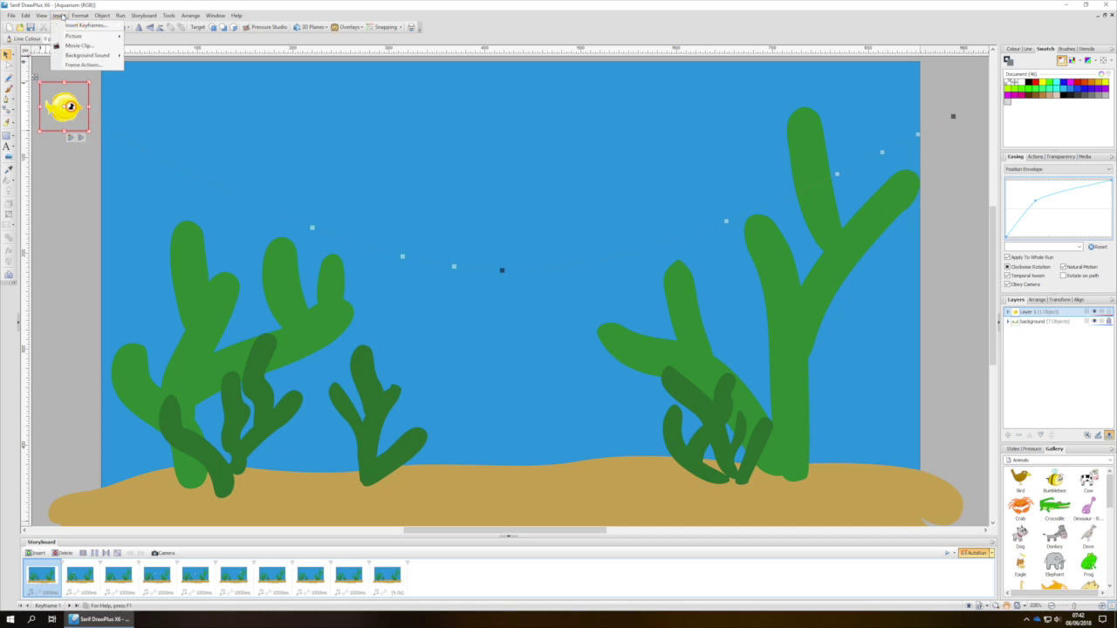
pyautogui.click(81, 46)
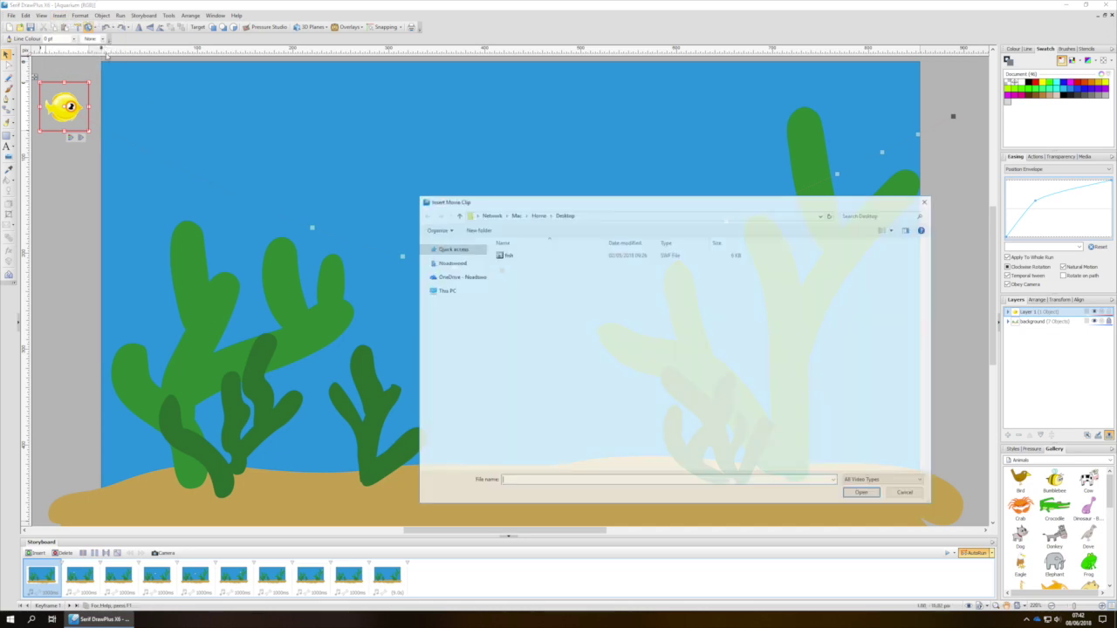
pyautogui.click(511, 256)
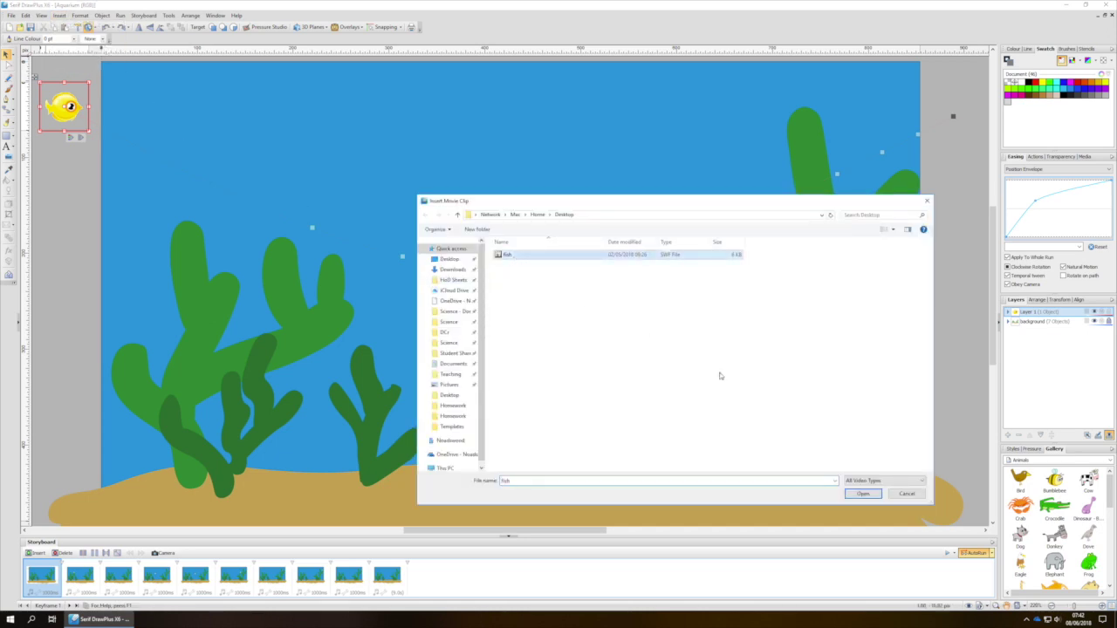
pyautogui.click(877, 493)
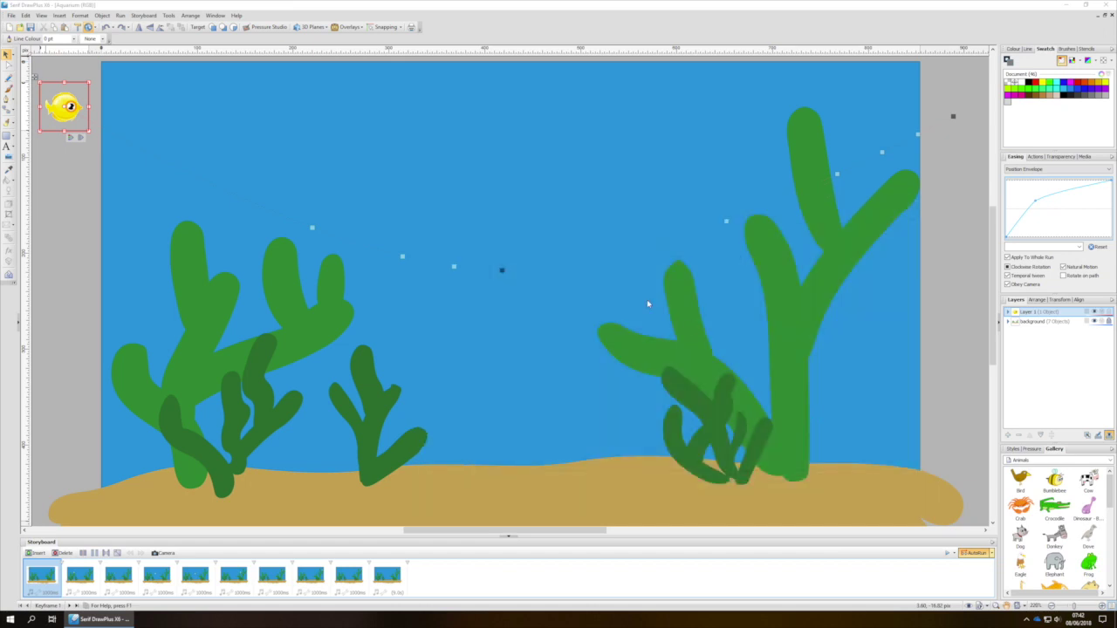
pyautogui.click(650, 296)
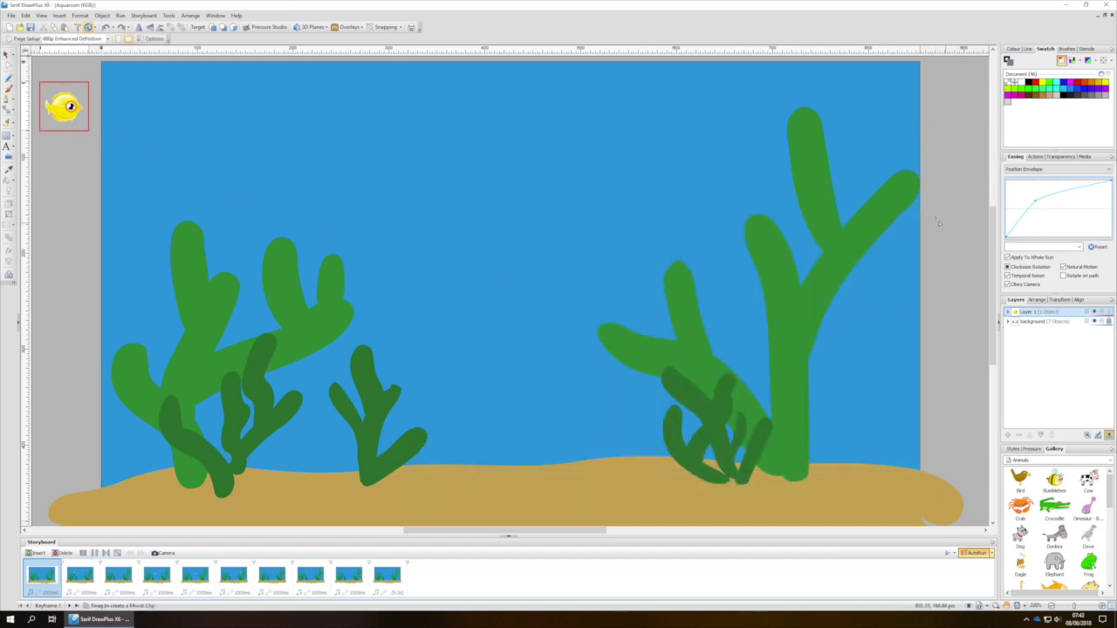
pyautogui.moveTo(930, 209); pyautogui.dragTo(985, 252)
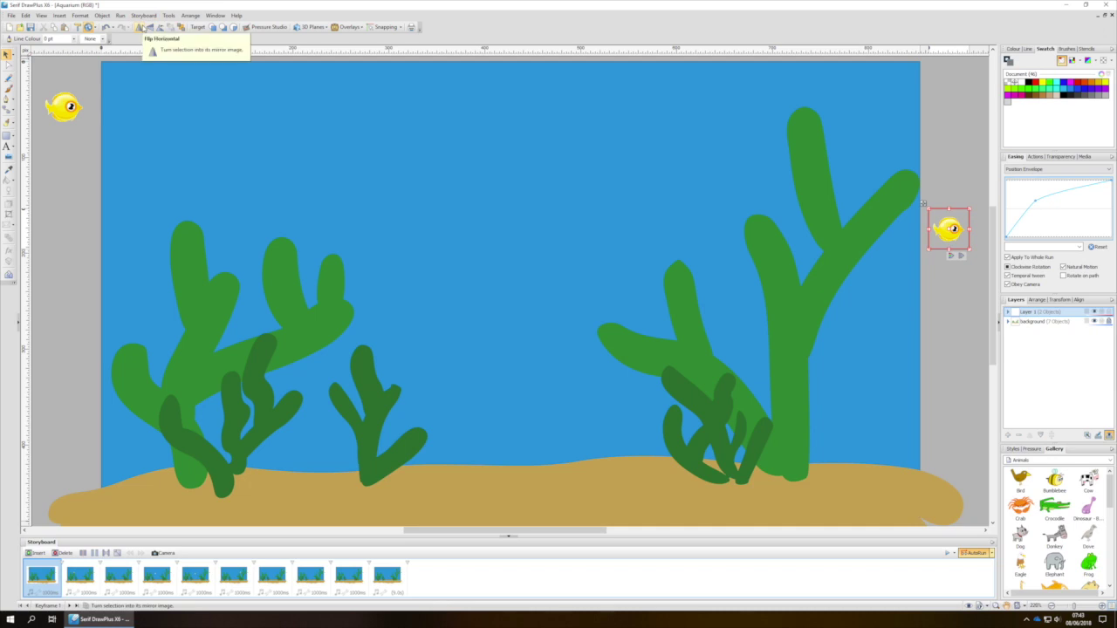
# - Flip the second fish to face left and update its attributes through to the end of the storyboard
pyautogui.click(139, 27)
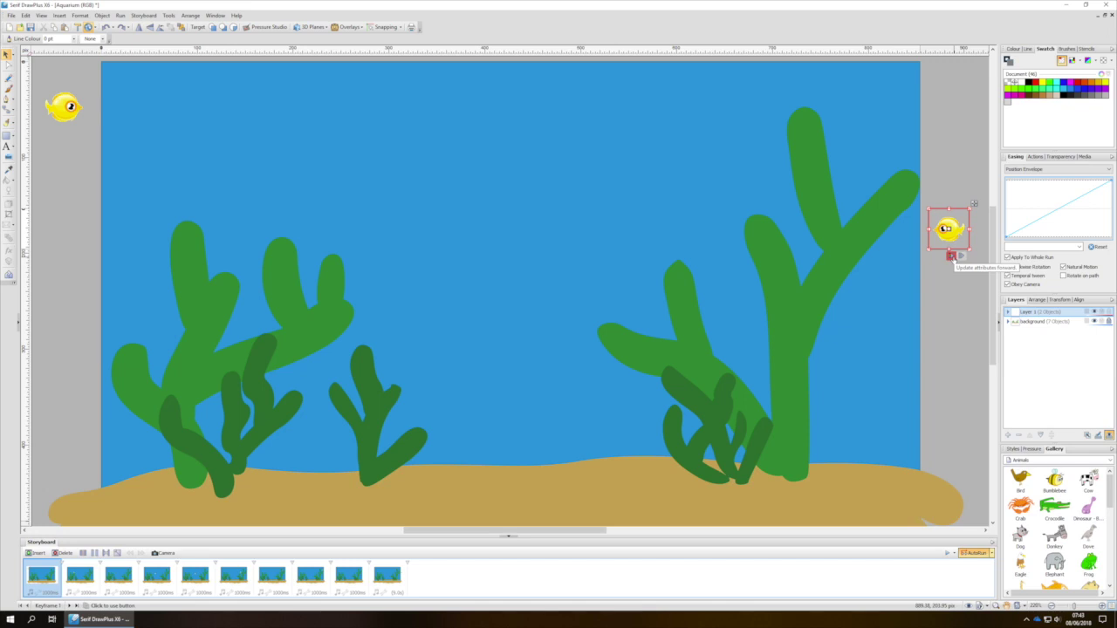
pyautogui.click(951, 255)
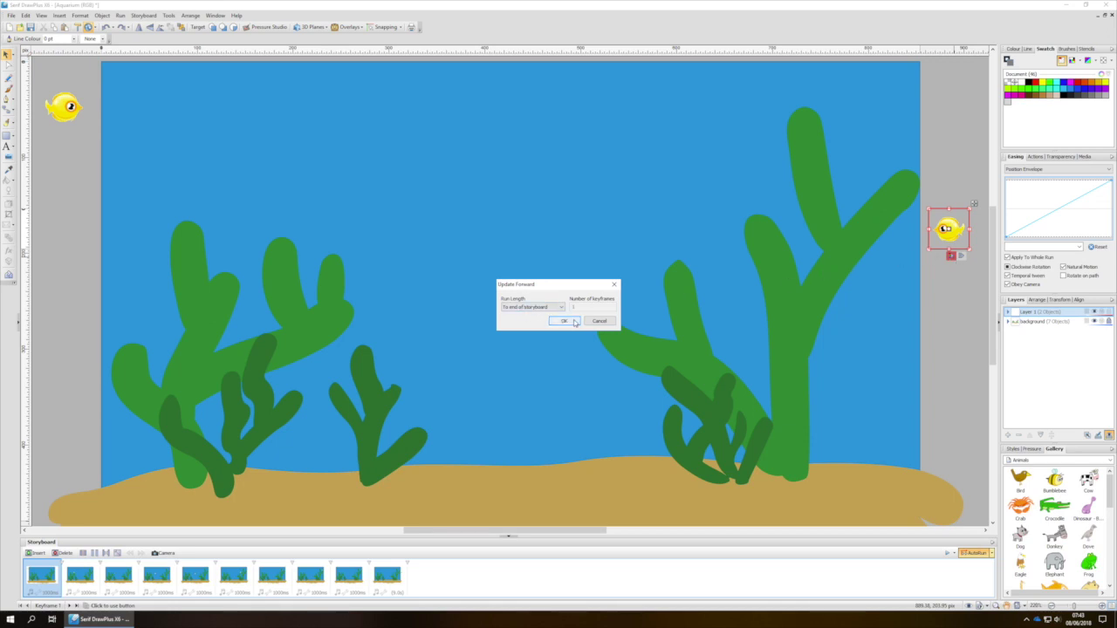
pyautogui.click(563, 321)
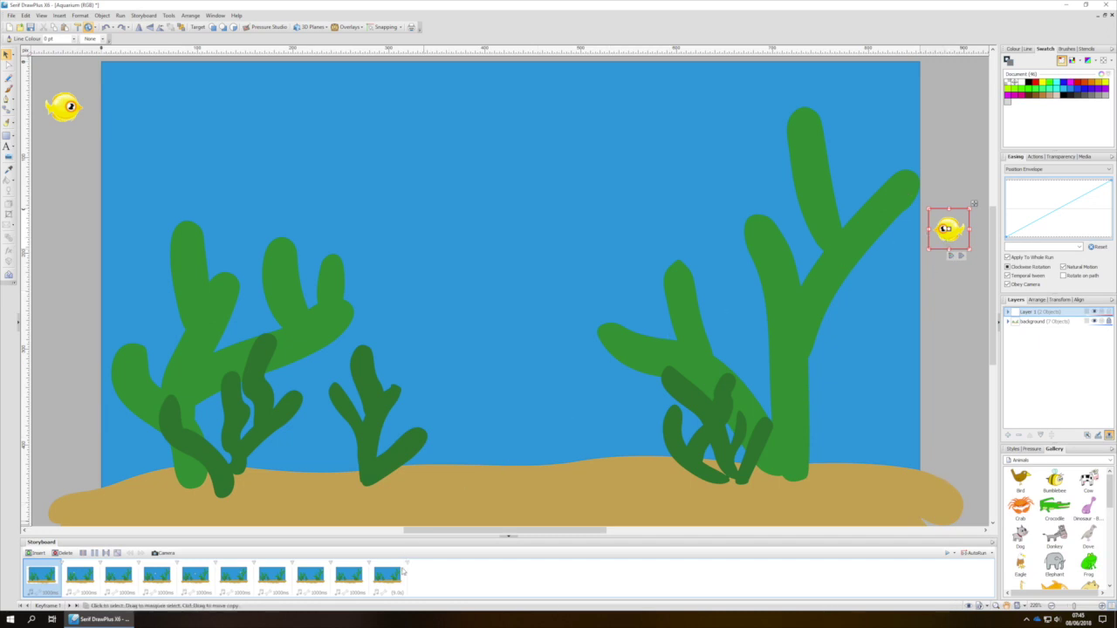
# - Move the second fish to the left edge at keyframe 10, lowering it near the seabed at keyframe 4 with a curved easing envelope
pyautogui.click(397, 576)
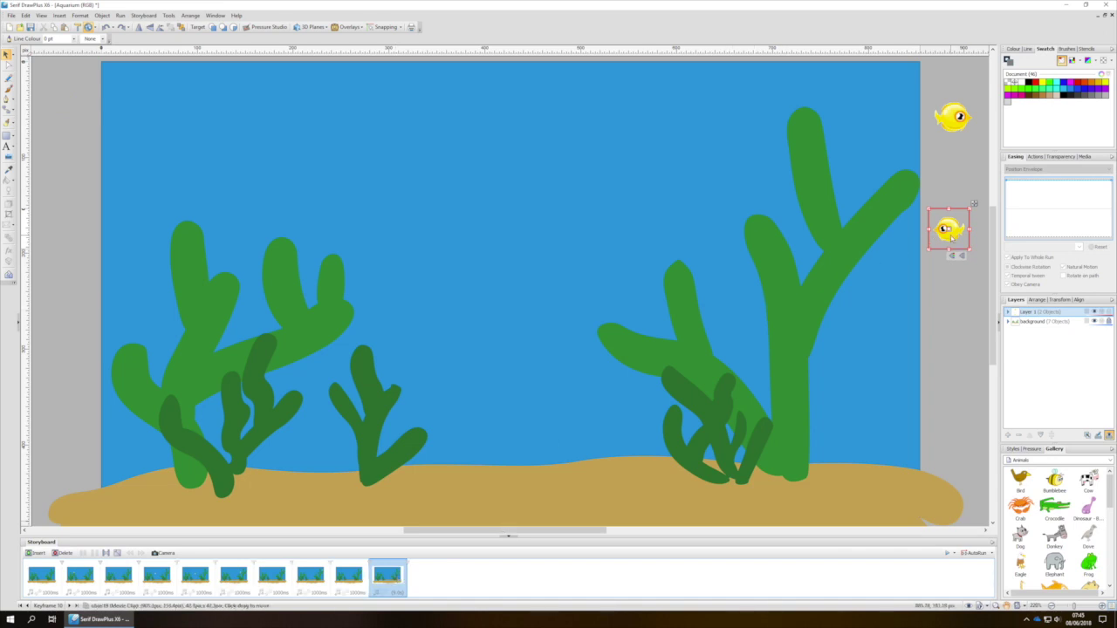
pyautogui.moveTo(951, 237); pyautogui.dragTo(73, 240)
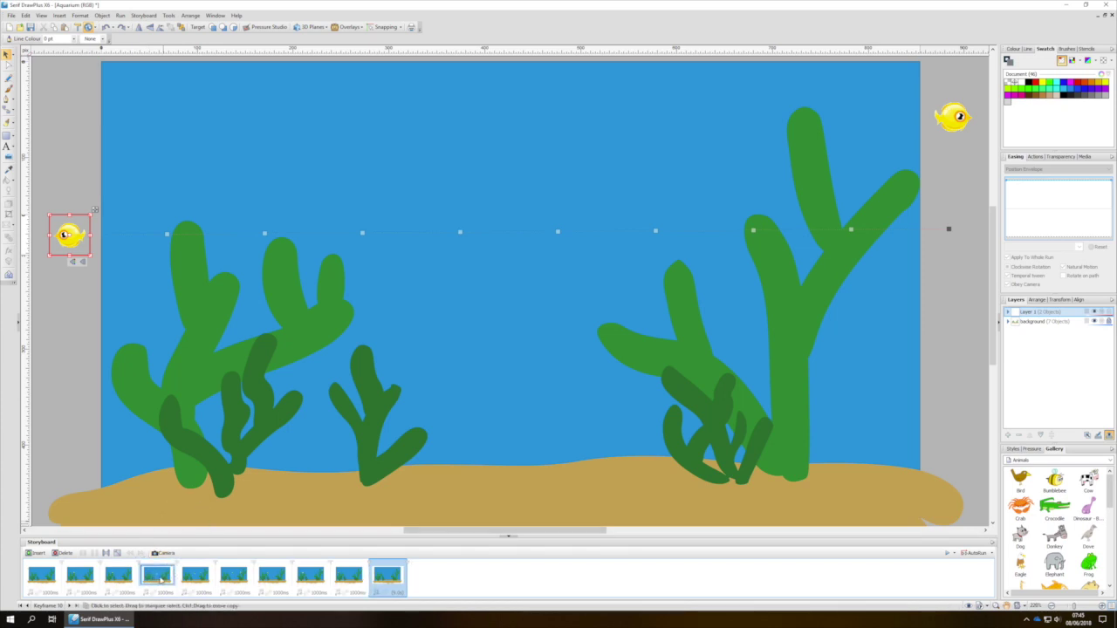
pyautogui.click(160, 579)
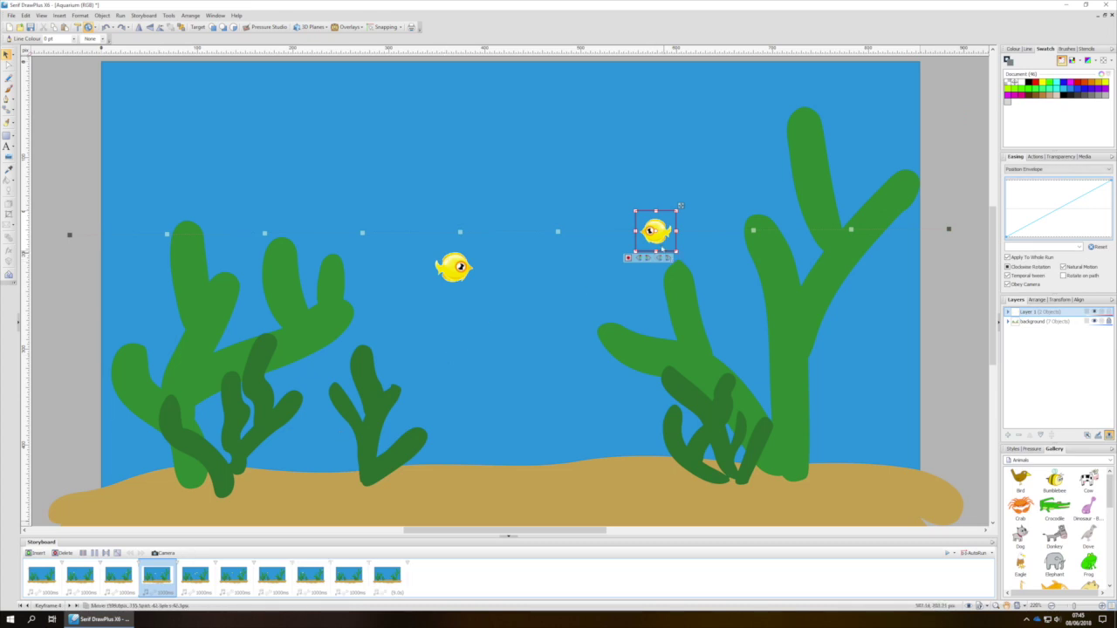
pyautogui.moveTo(656, 235); pyautogui.dragTo(638, 423)
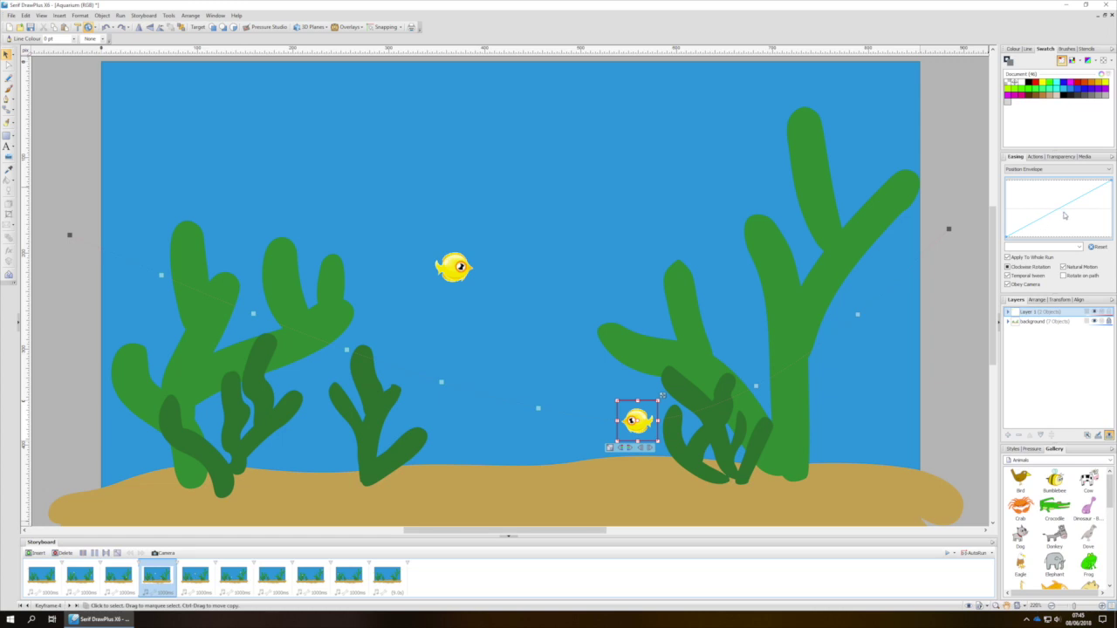
pyautogui.moveTo(1074, 205); pyautogui.dragTo(1090, 218)
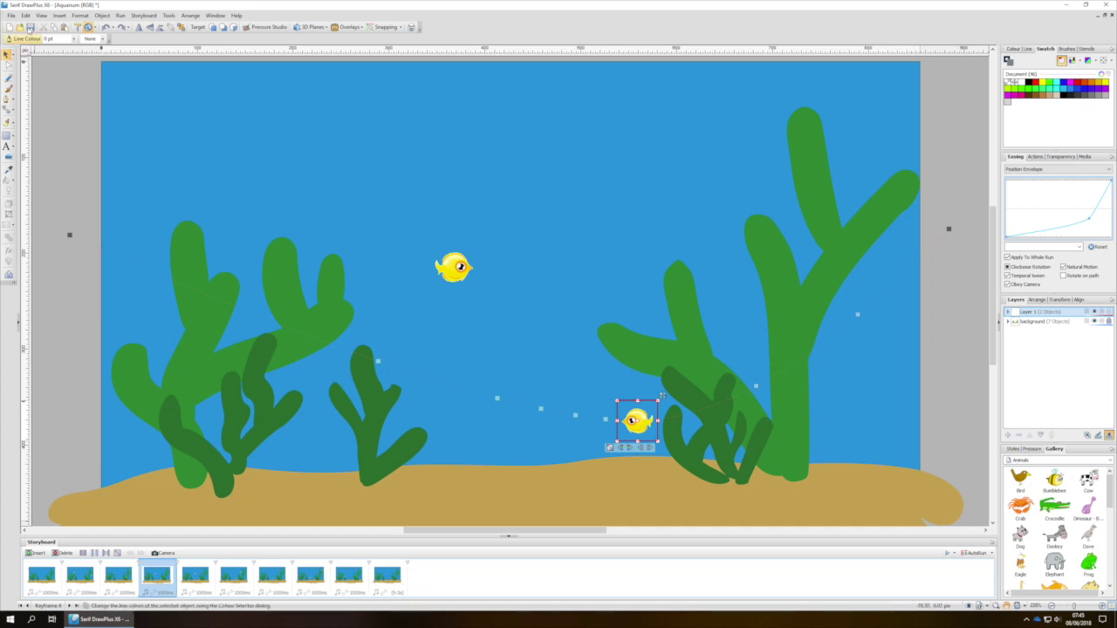
# - Save the document and start a Flash preview of the animation
pyautogui.click(12, 15)
pyautogui.click(26, 74)
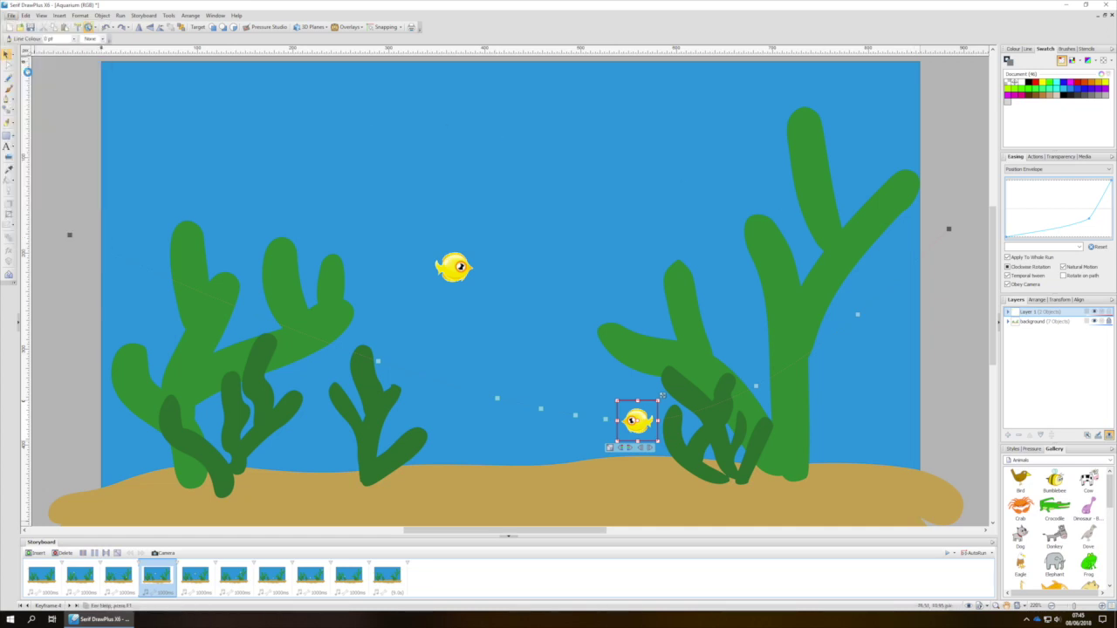
pyautogui.click(947, 553)
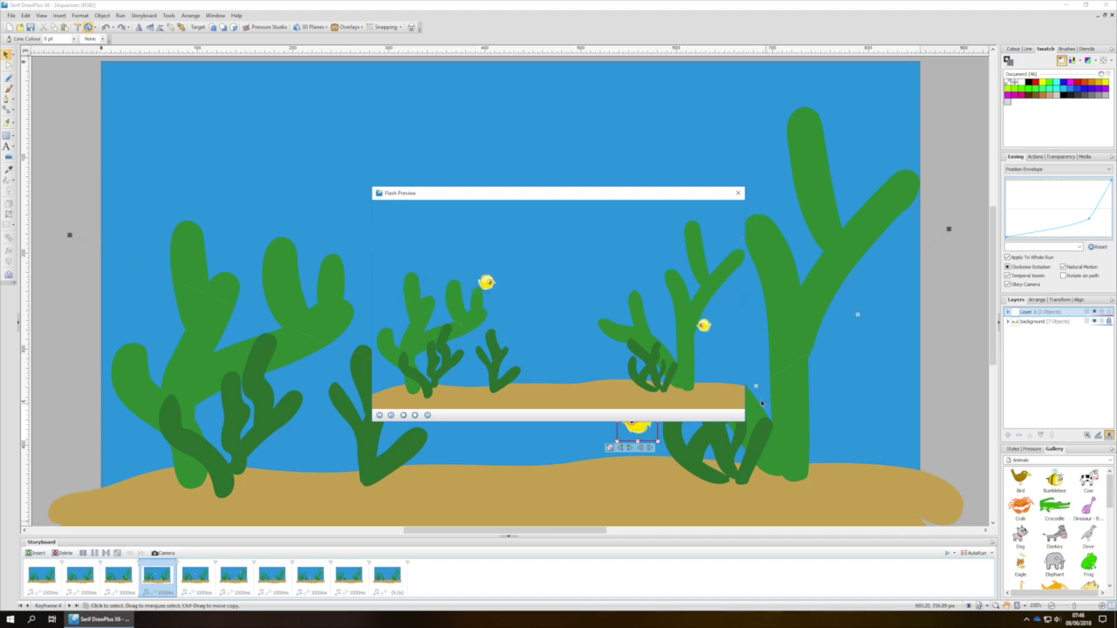
# - Close the Flash preview and add a new layer above Layer 1
pyautogui.click(738, 193)
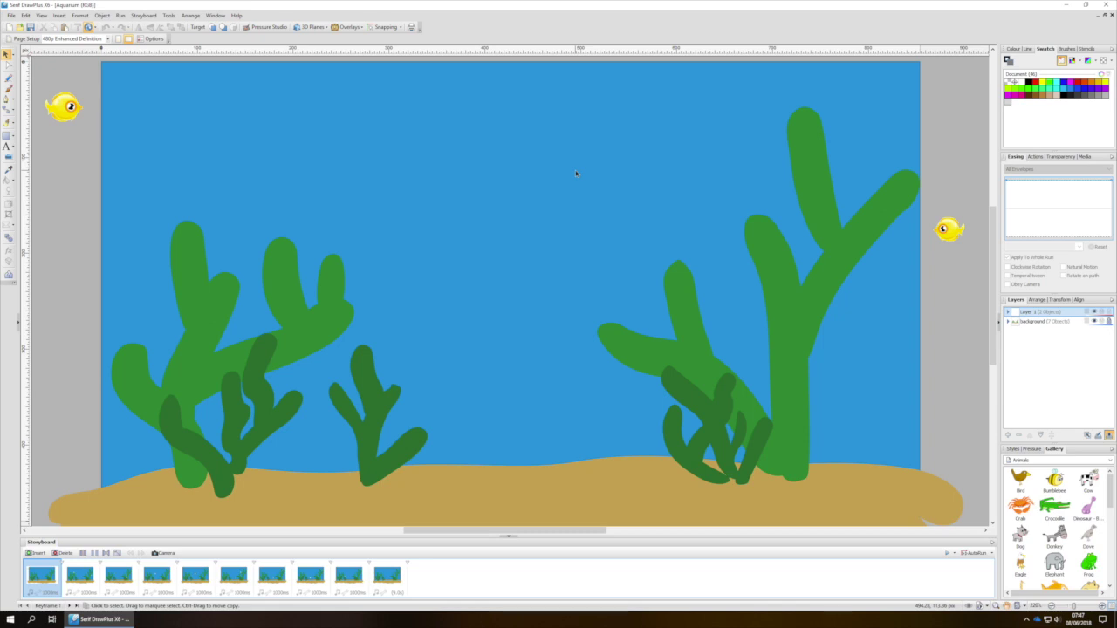
pyautogui.click(1008, 434)
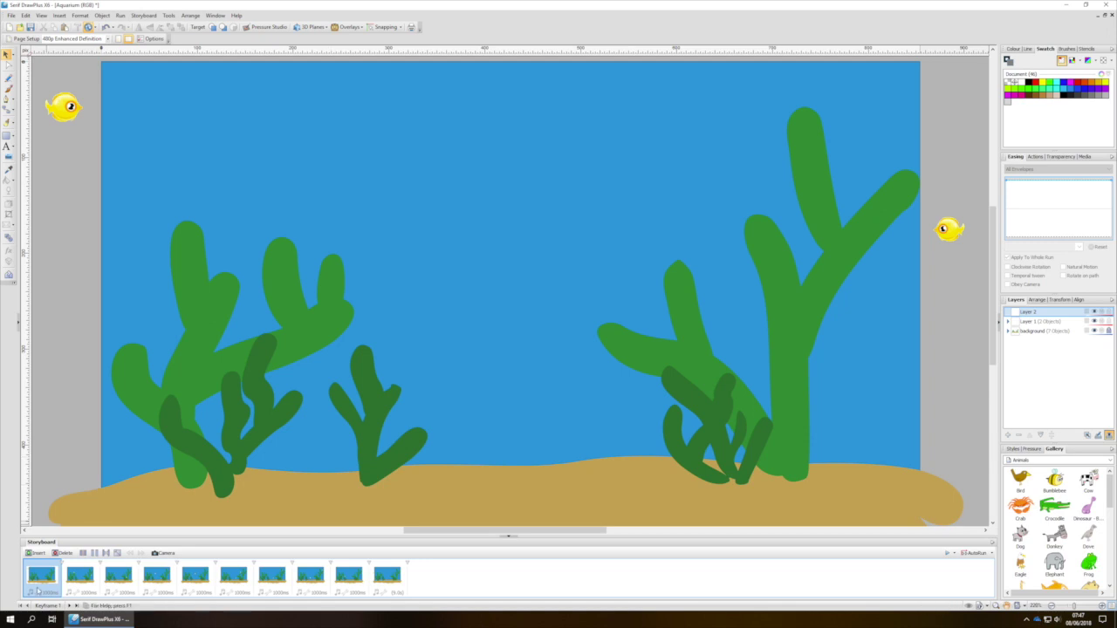
# - Draw a rectangle covering most of the tank and fill it with solid red
pyautogui.click(8, 136)
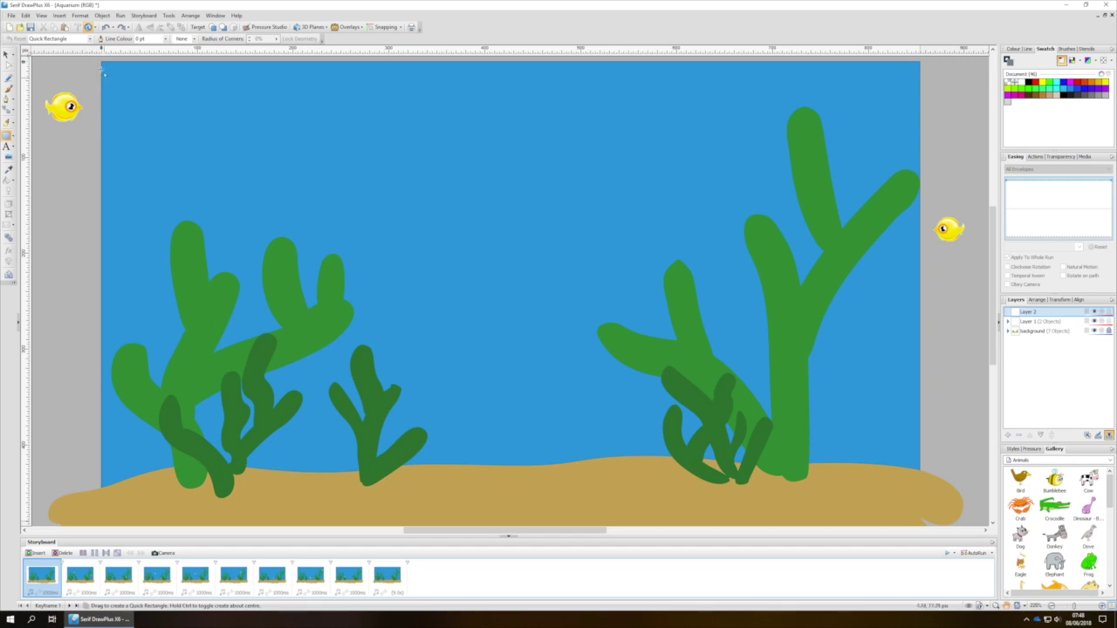
pyautogui.moveTo(103, 66); pyautogui.dragTo(924, 475)
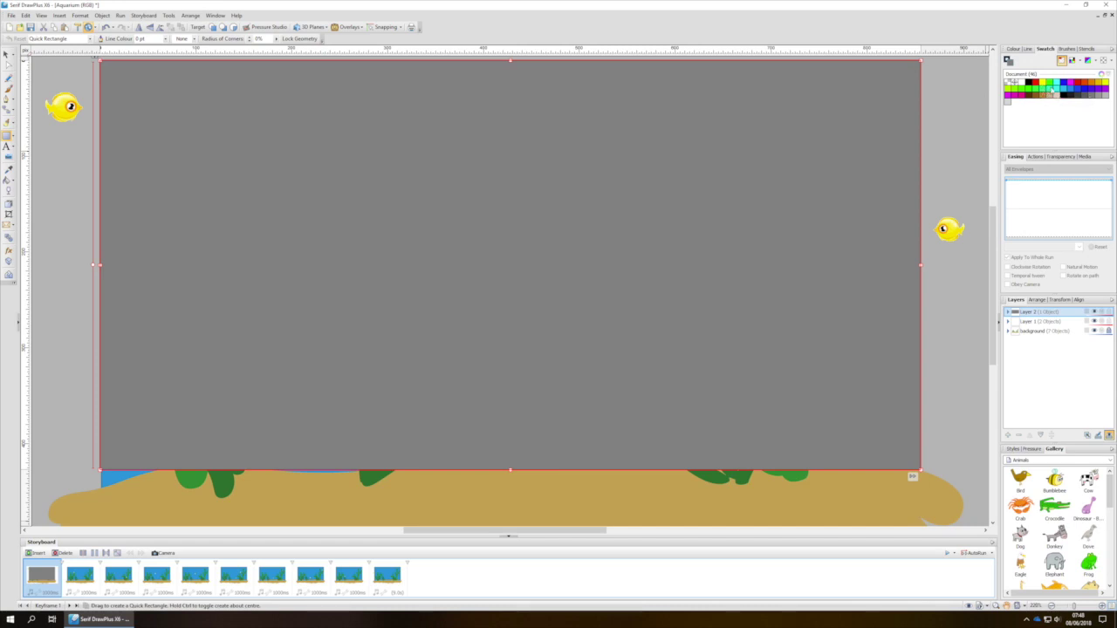
pyautogui.click(1037, 83)
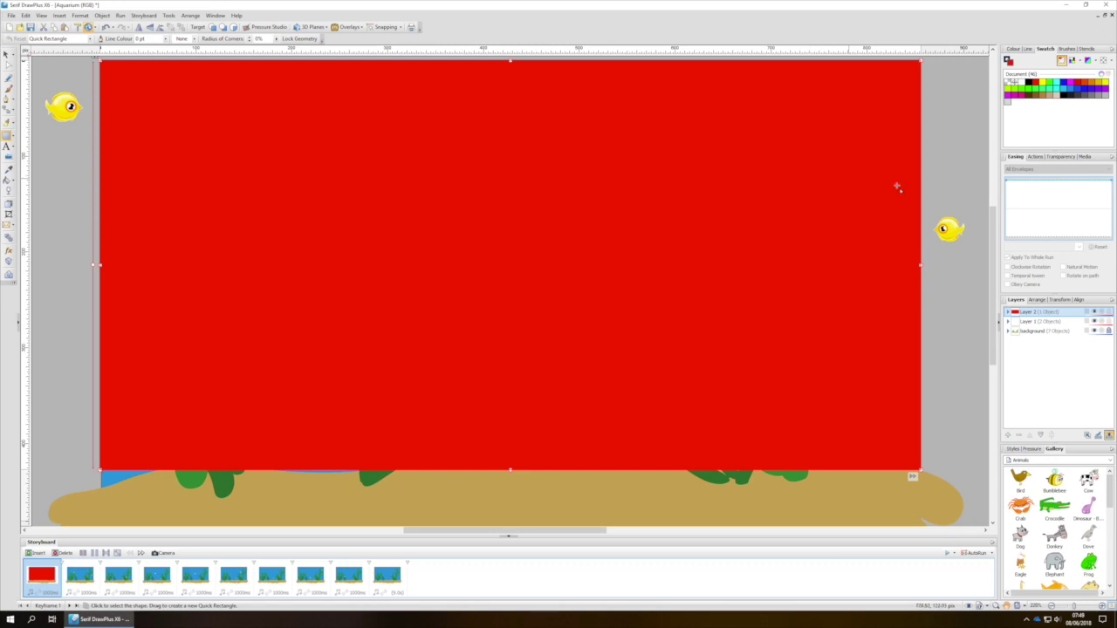
pyautogui.click(1071, 300)
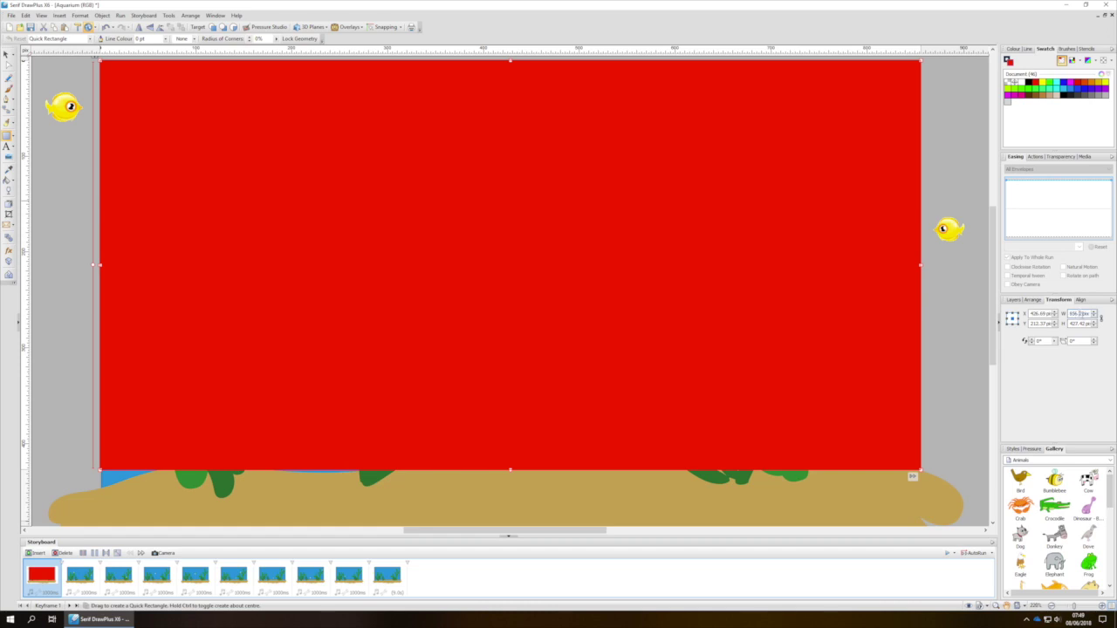
# - Resize the red rectangle to 854 × 480 px in the Transform tab
pyautogui.doubleClick(1082, 312)
pyautogui.write('800')
pyautogui.press('Tab')
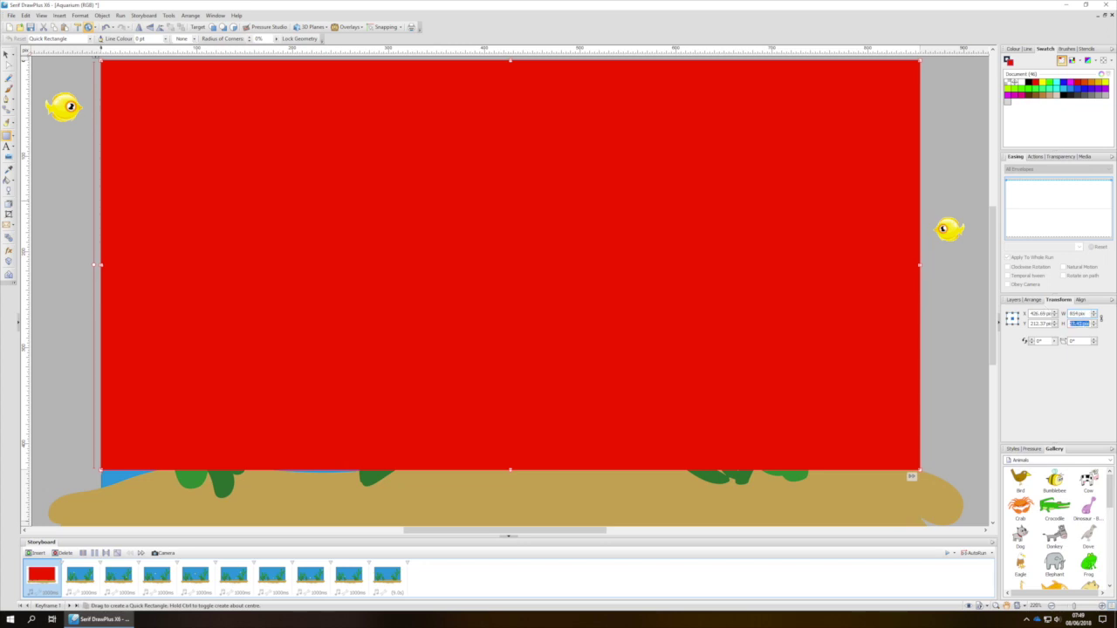
pyautogui.write('450')
pyautogui.press('Return')
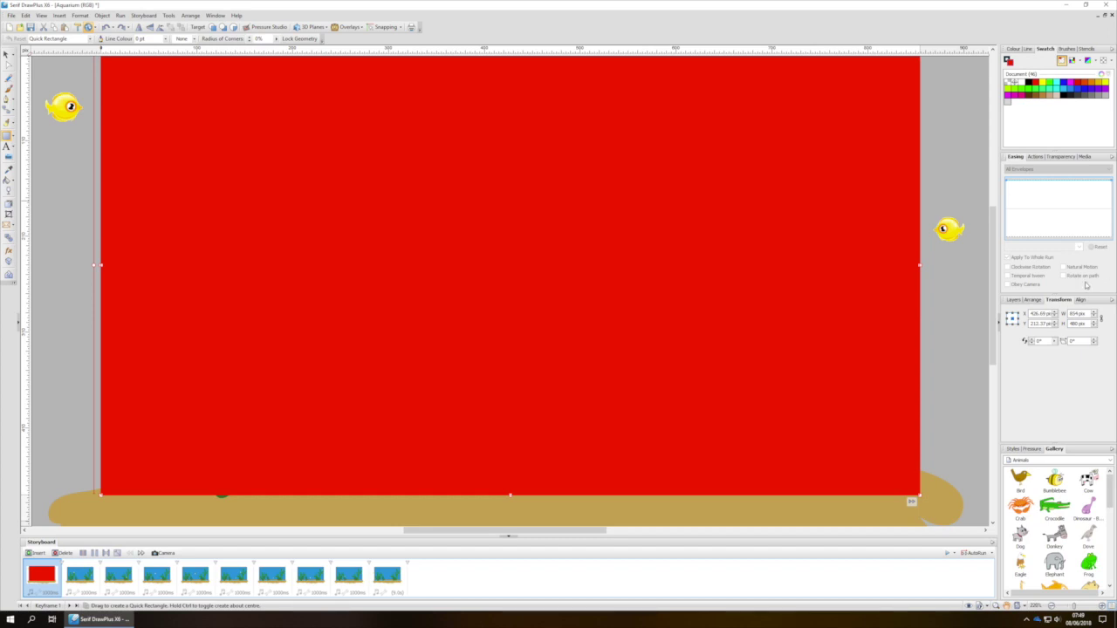
# - Centre the red rectangle horizontally and vertically on the page
pyautogui.click(1077, 299)
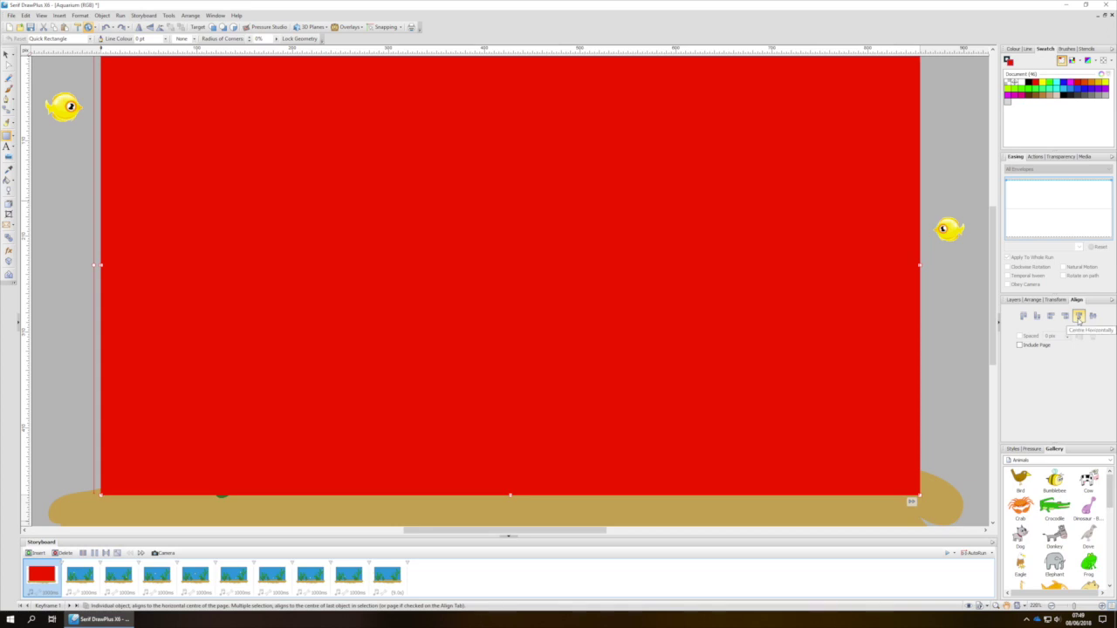
pyautogui.click(1078, 317)
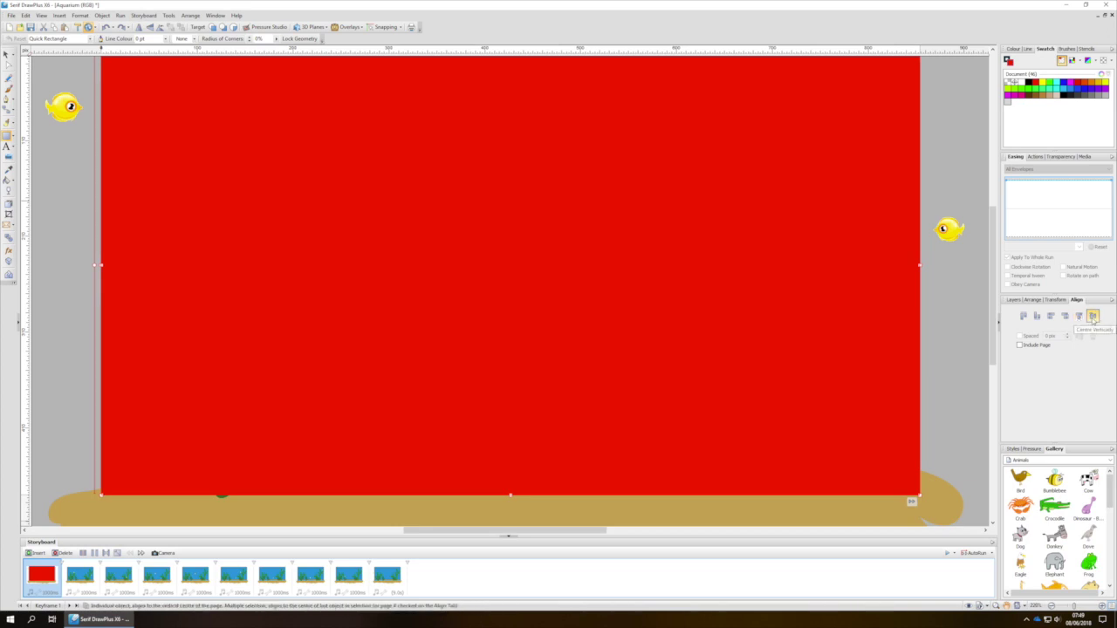
pyautogui.click(1092, 316)
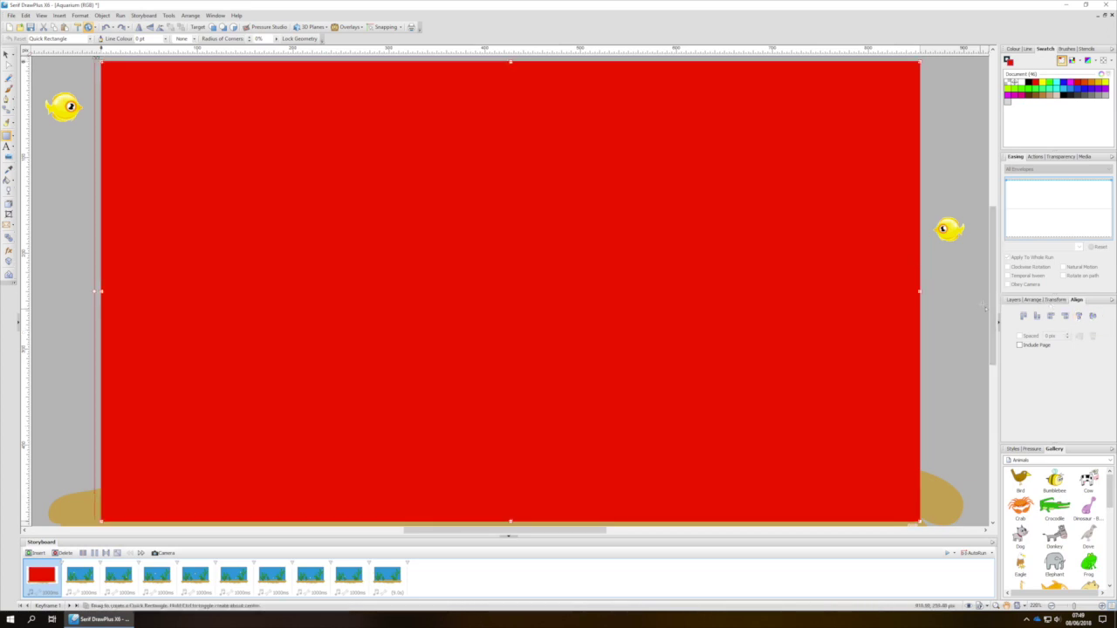
pyautogui.moveTo(999, 297); pyautogui.dragTo(999, 340)
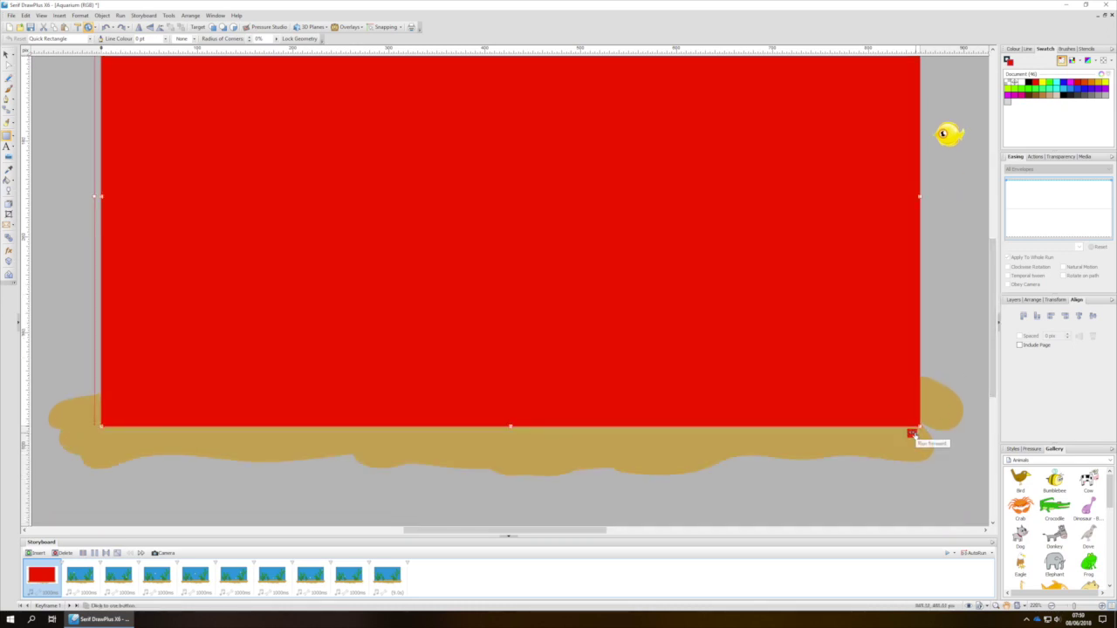
# - Run the red rectangle forward to the end of the storyboard and save the Aquarium document
pyautogui.click(912, 434)
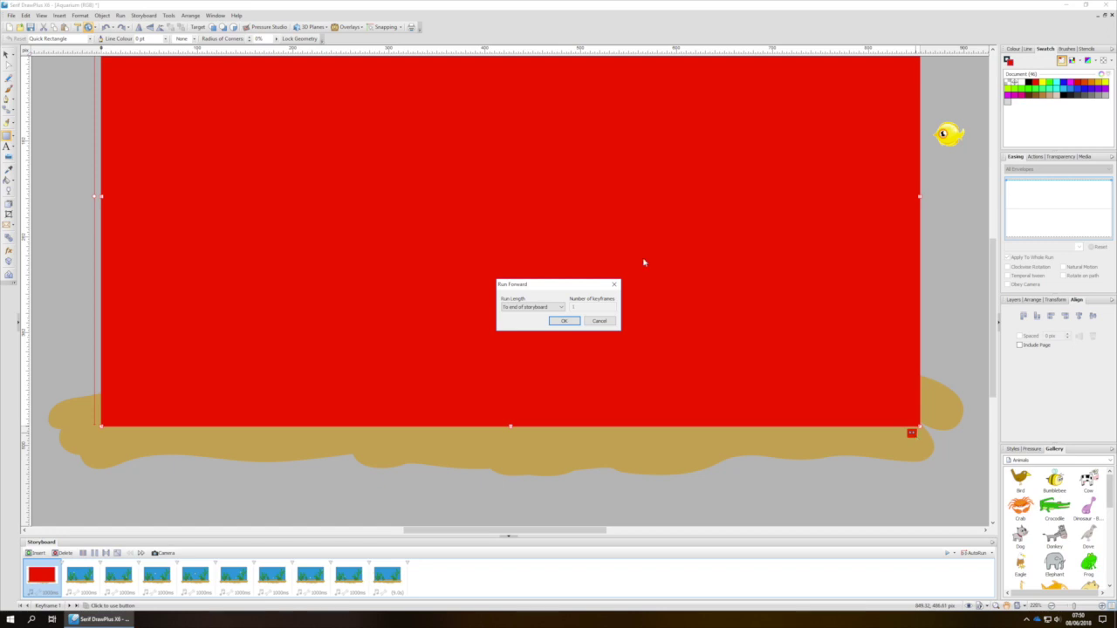
pyautogui.click(564, 321)
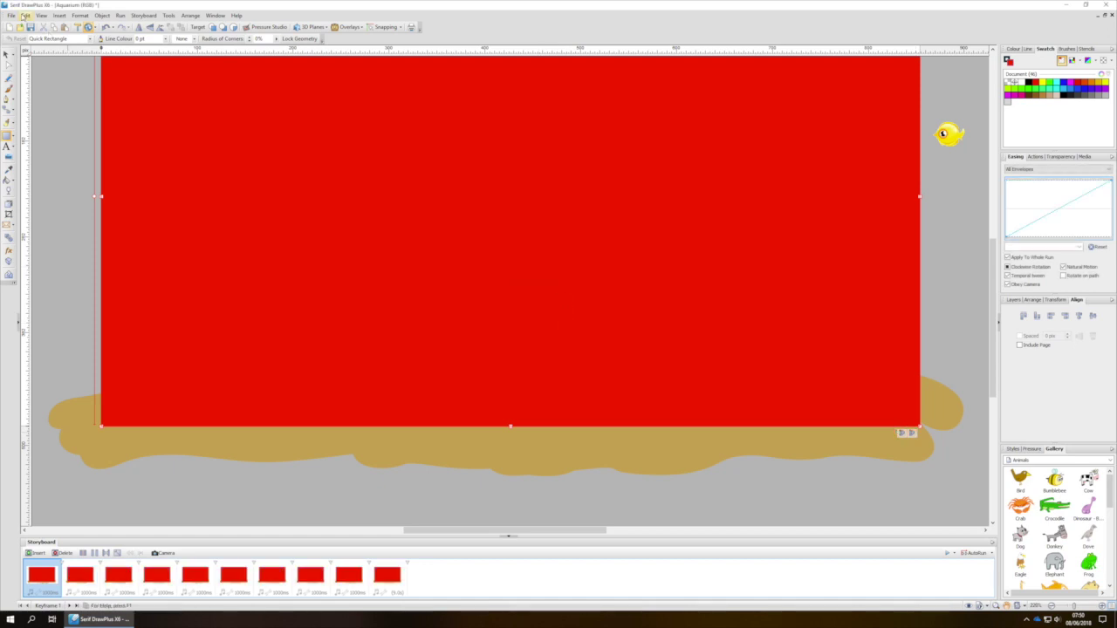
pyautogui.click(12, 16)
pyautogui.click(34, 74)
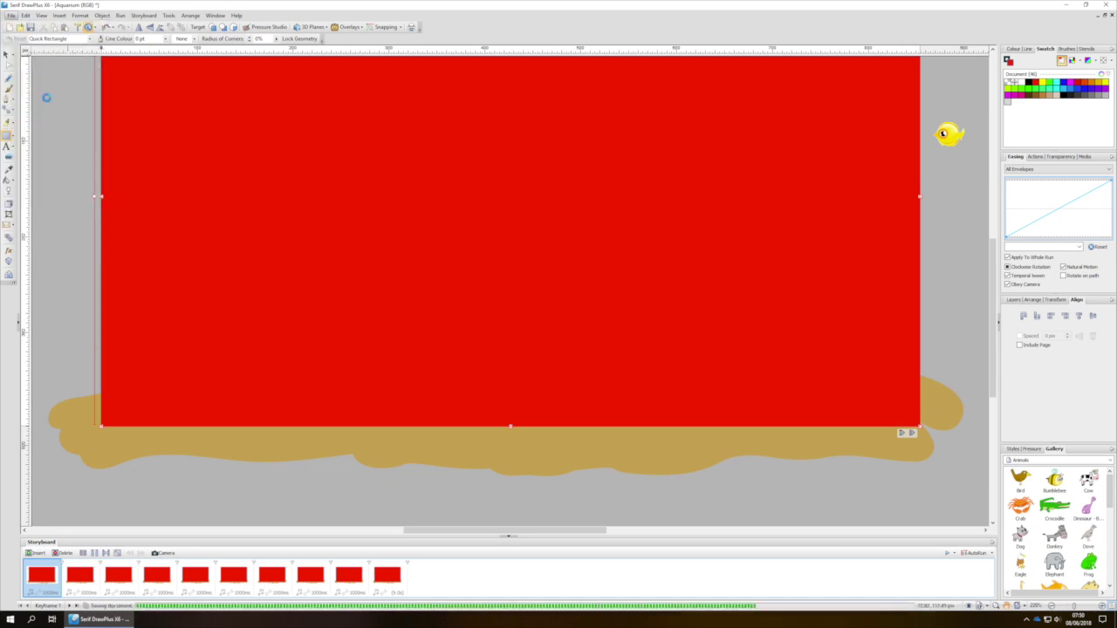
# - Rename Layer 3 to Mask in the Layers tab
pyautogui.click(1014, 300)
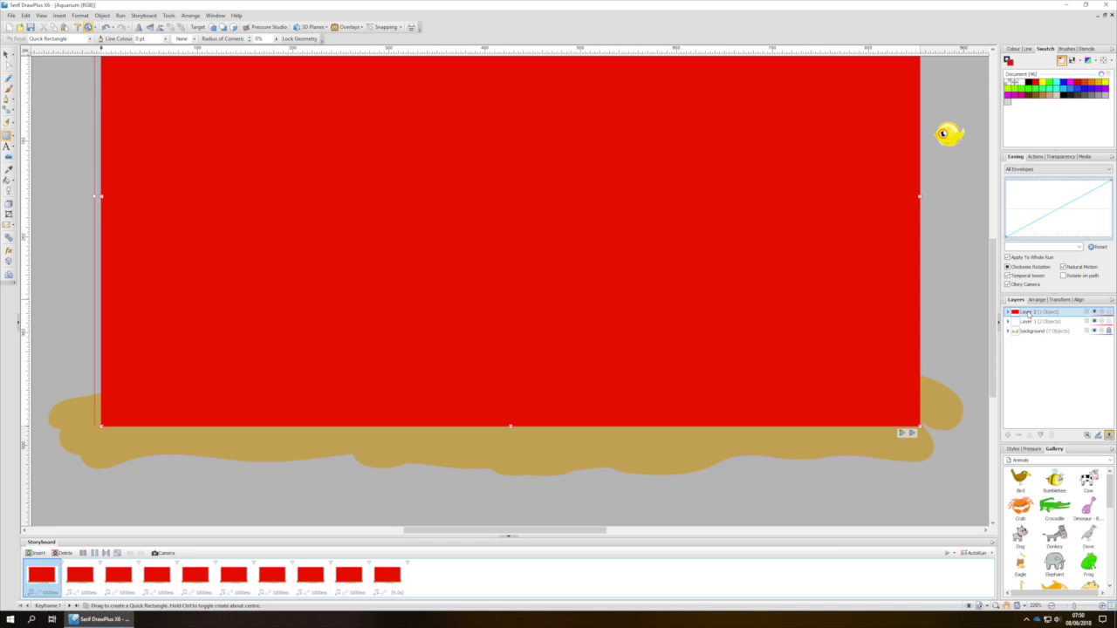
pyautogui.doubleClick(1027, 312)
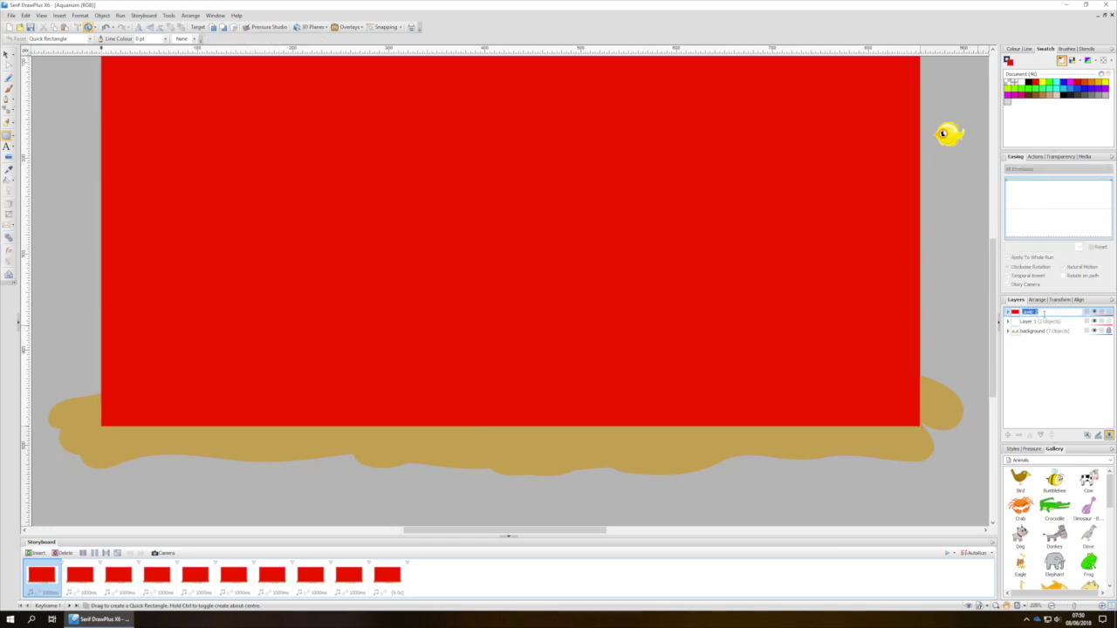
pyautogui.write('Pol')
pyautogui.press('Return')
# - Turn on the Mask option in the Mask layer's Layer Properties
pyautogui.rightClick(1044, 314)
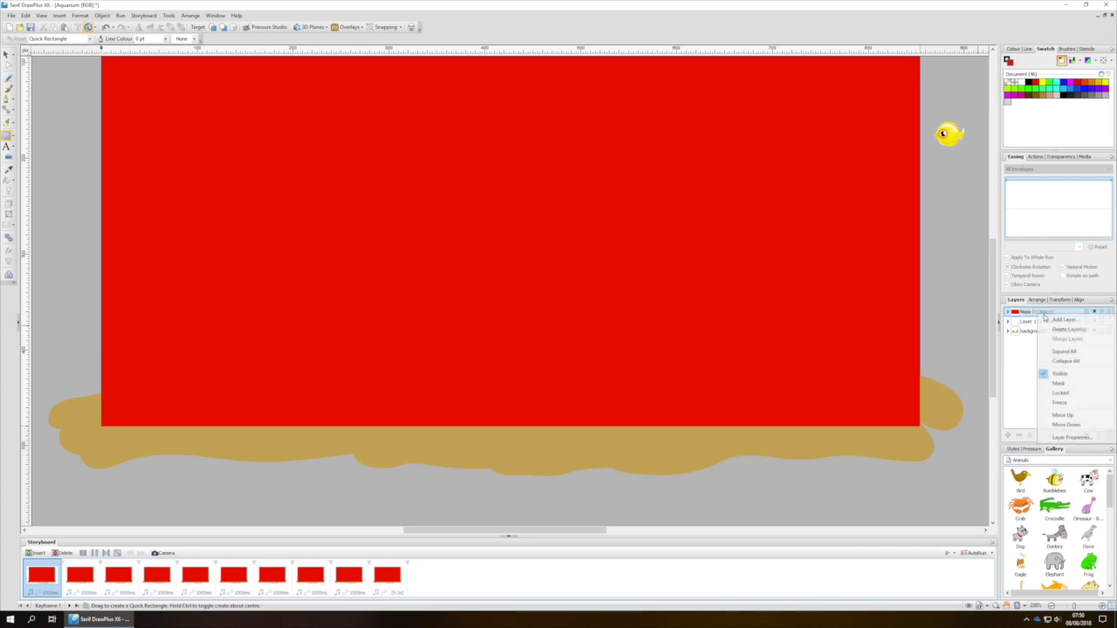
pyautogui.click(1073, 437)
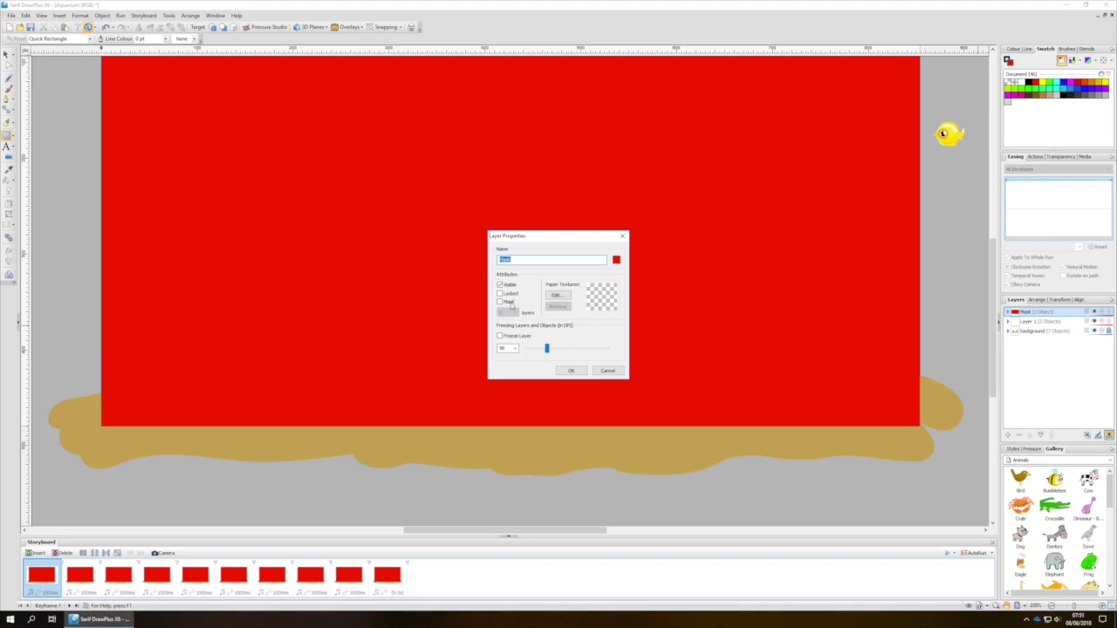
pyautogui.click(510, 304)
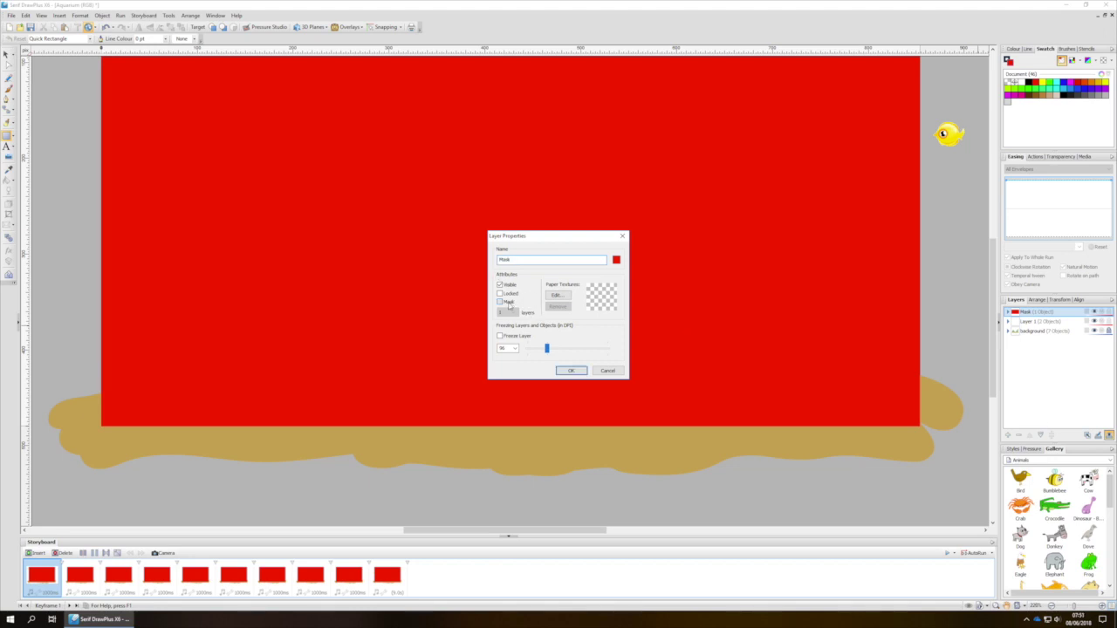
pyautogui.click(582, 374)
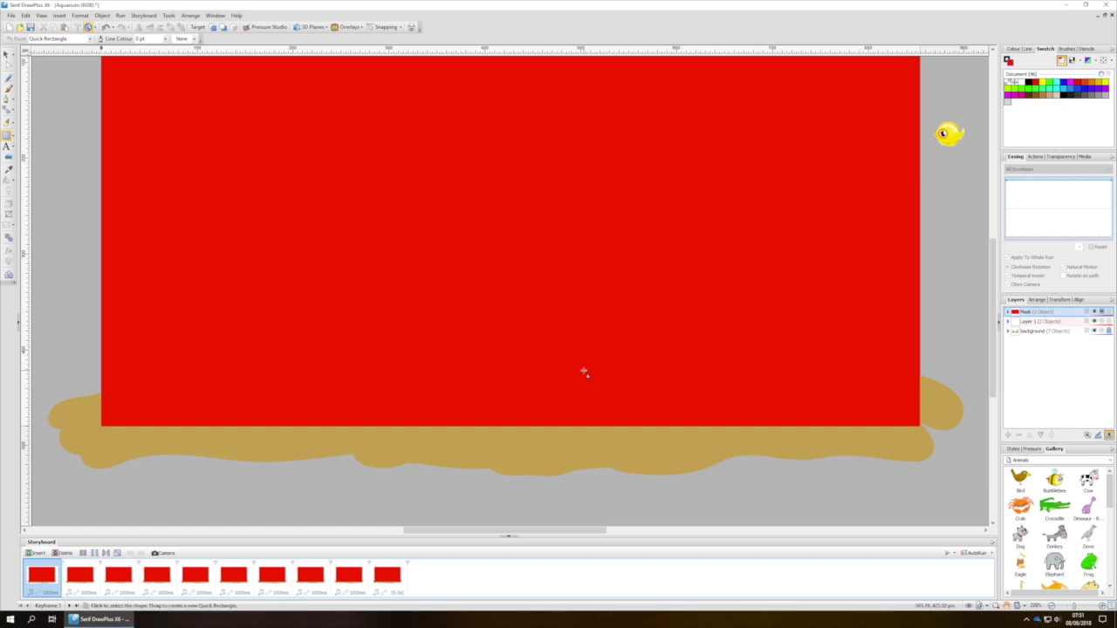
# - Save the aquarium, then play the masked animation in Flash preview and close it
pyautogui.click(10, 16)
pyautogui.click(52, 73)
pyautogui.click(948, 554)
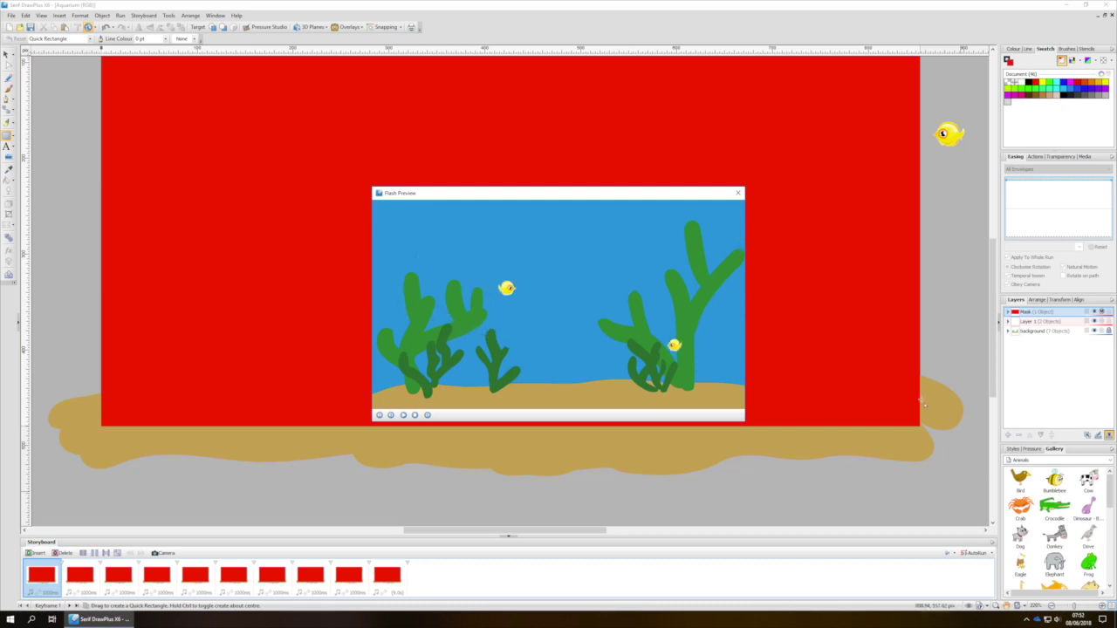
pyautogui.click(738, 192)
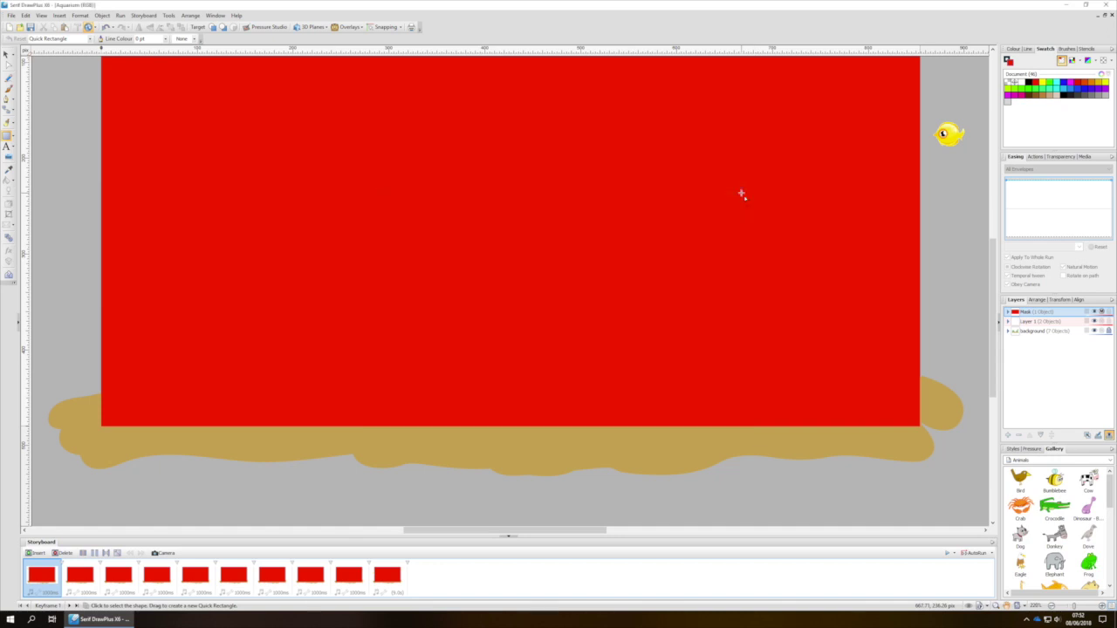
# - Export the animation as a Flash SWF named Aquarium on the Desktop
pyautogui.click(12, 15)
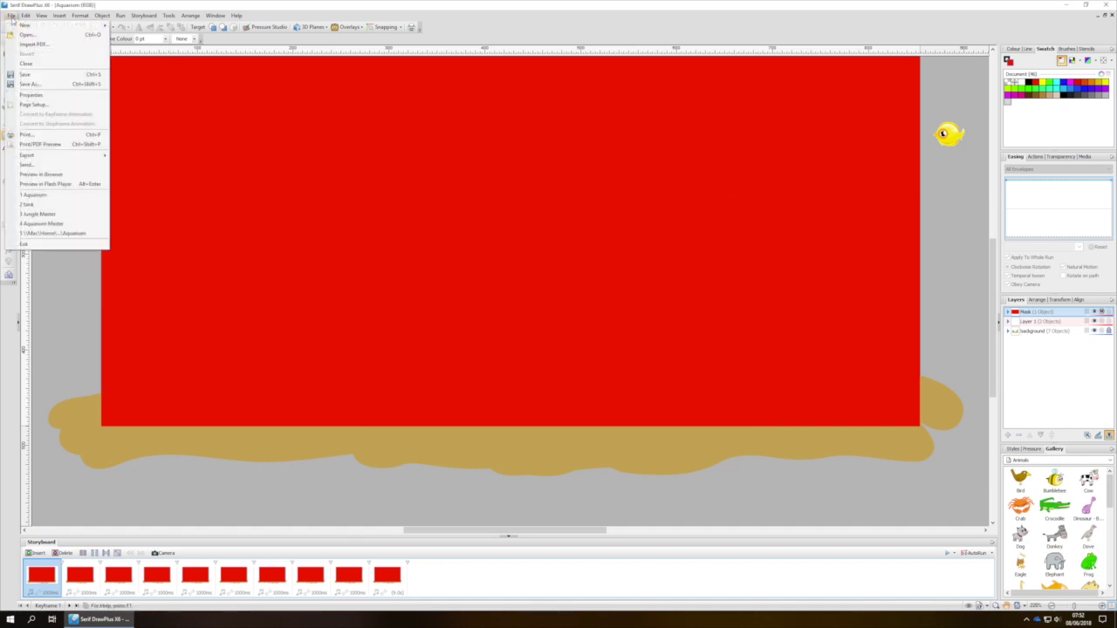
pyautogui.moveTo(87, 157)
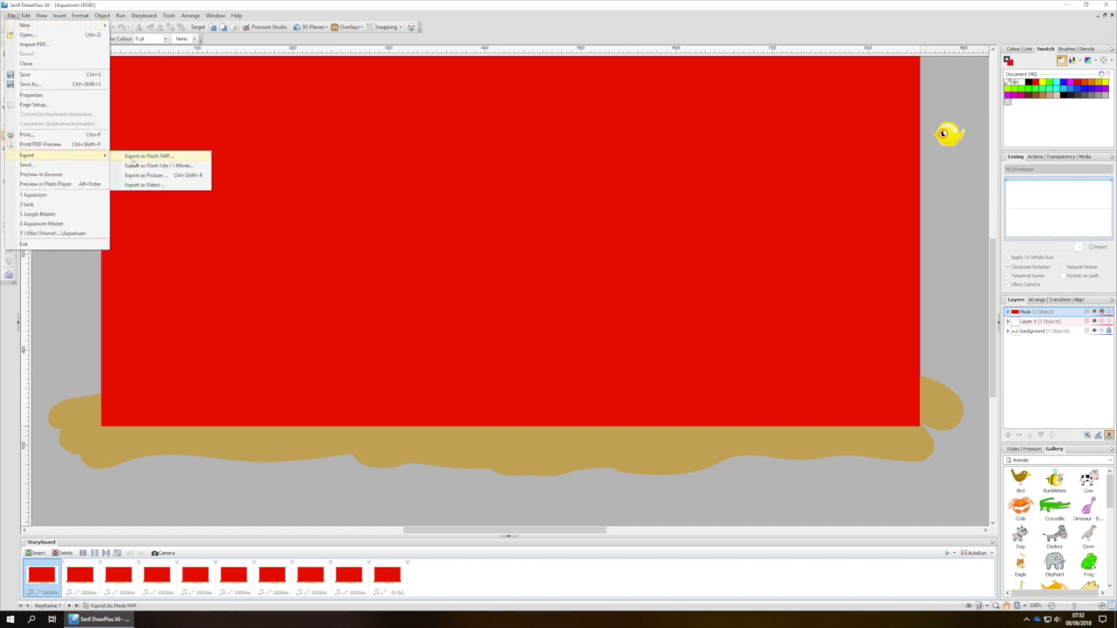
pyautogui.click(194, 164)
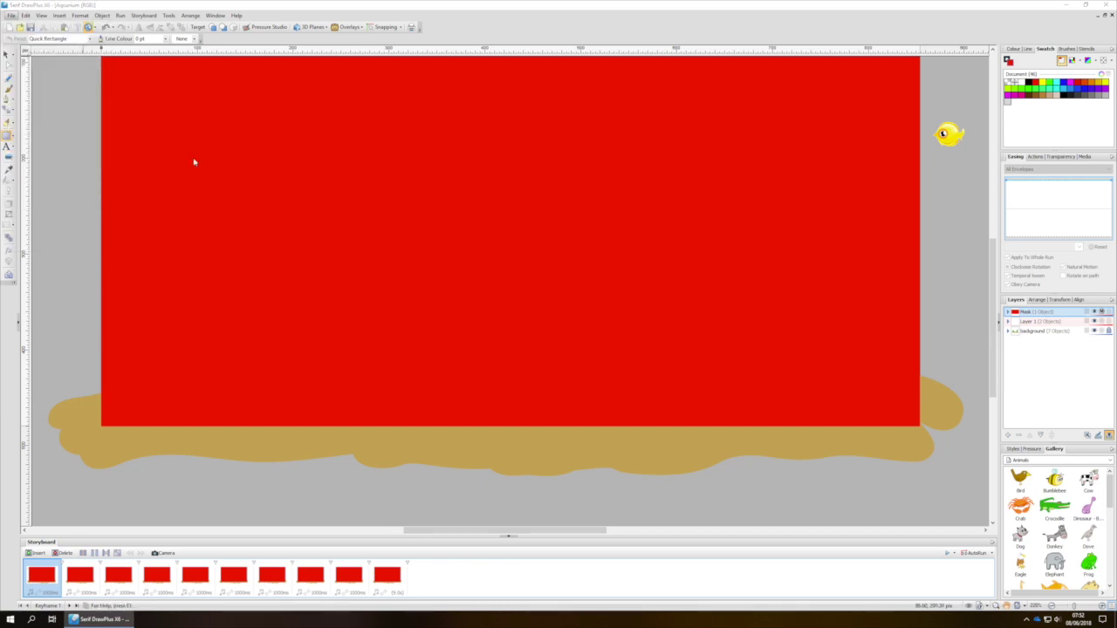
pyautogui.write('f')
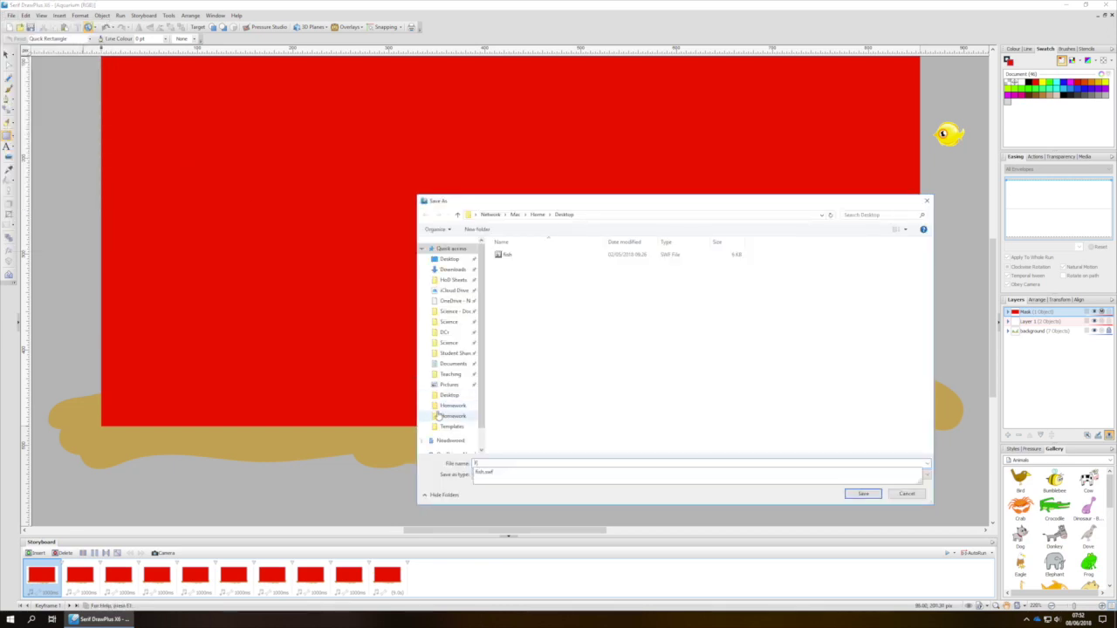
pyautogui.press('BackSpace')
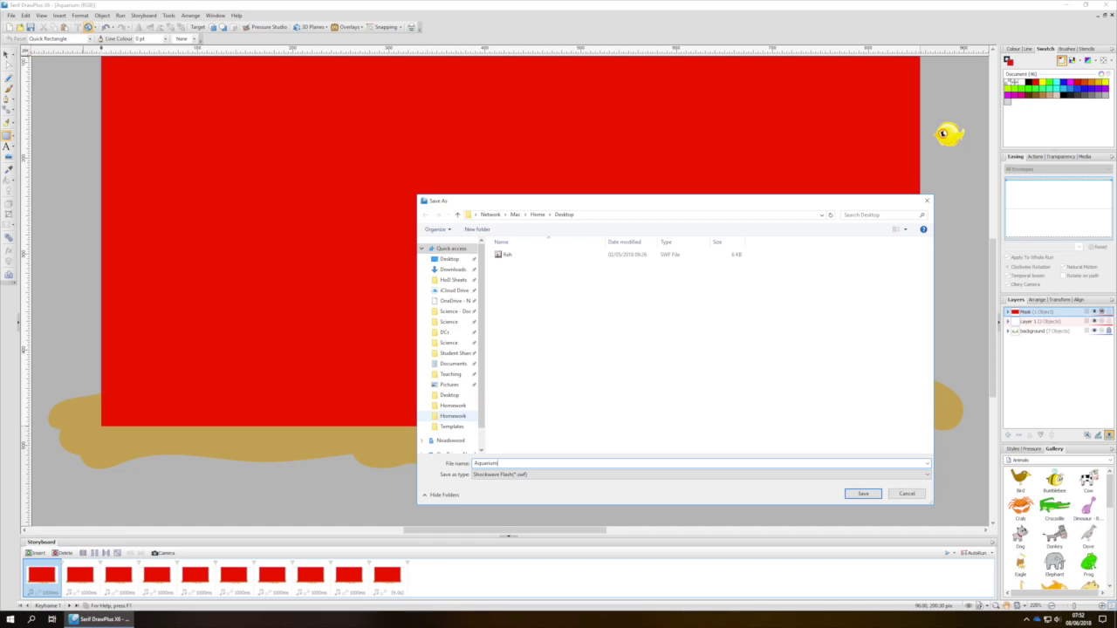
pyautogui.click(848, 496)
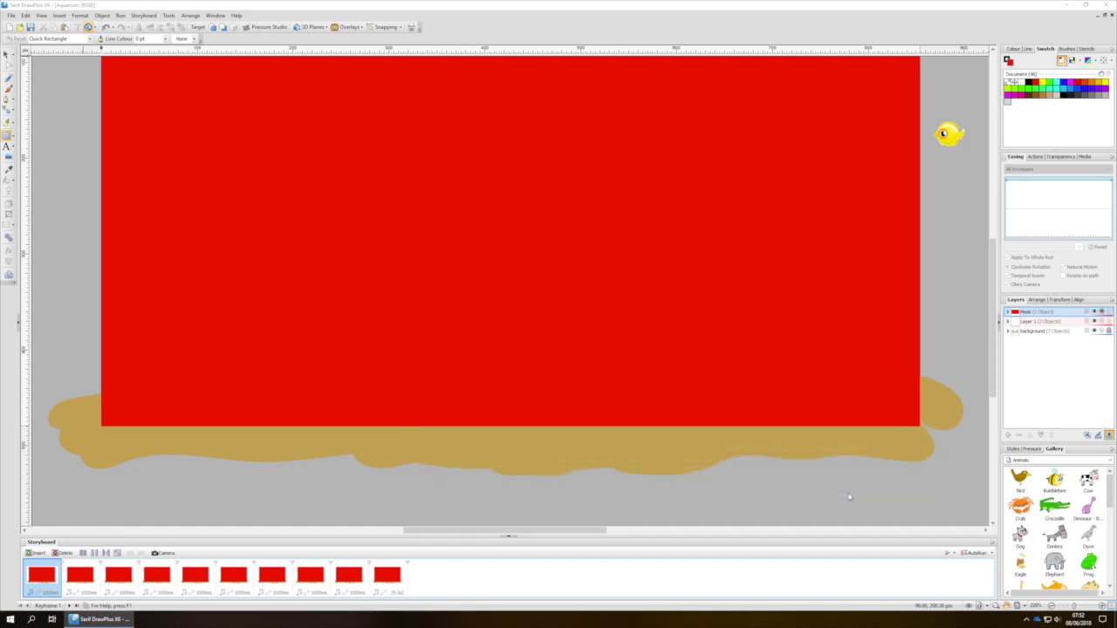